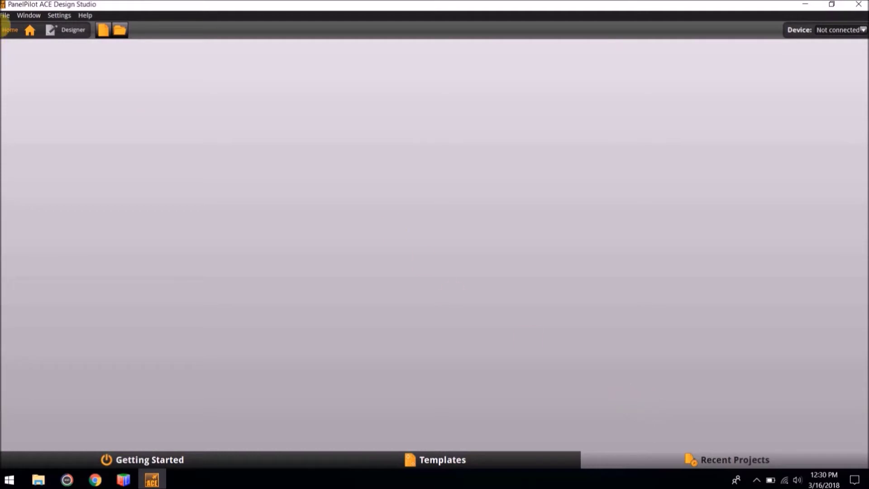
# - Start a new project and name it "Rs485 and MODBUS Demo"
pyautogui.click(6, 15)
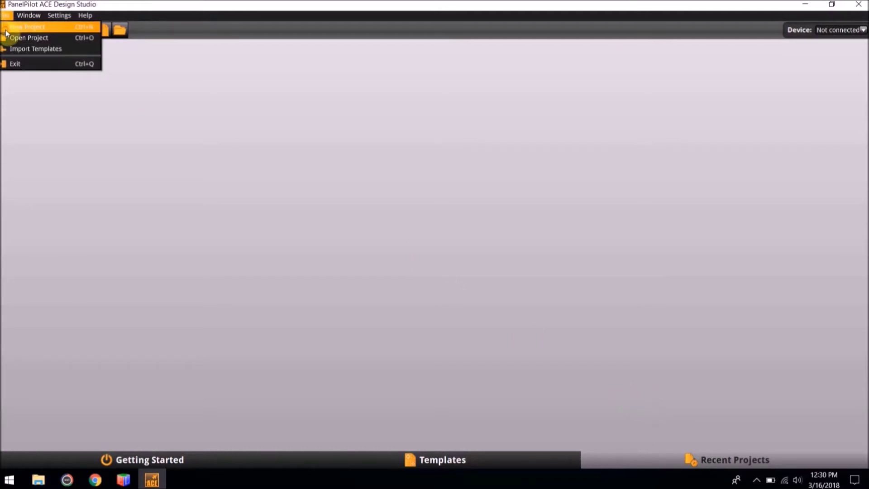
pyautogui.click(5, 30)
pyautogui.press('BackSpace')
pyautogui.press('BackSpace')
pyautogui.press('BackSpace')
pyautogui.press('BackSpace')
pyautogui.press('BackSpace')
pyautogui.press('BackSpace')
pyautogui.press('BackSpace')
pyautogui.press('BackSpace')
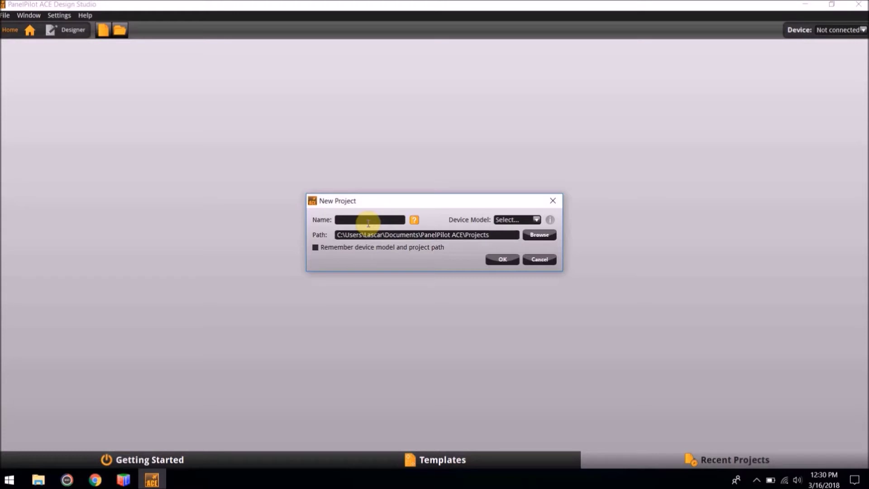
pyautogui.write('Rs485 and MOS')
pyautogui.press('BackSpace')
pyautogui.write('DBUS Demo')
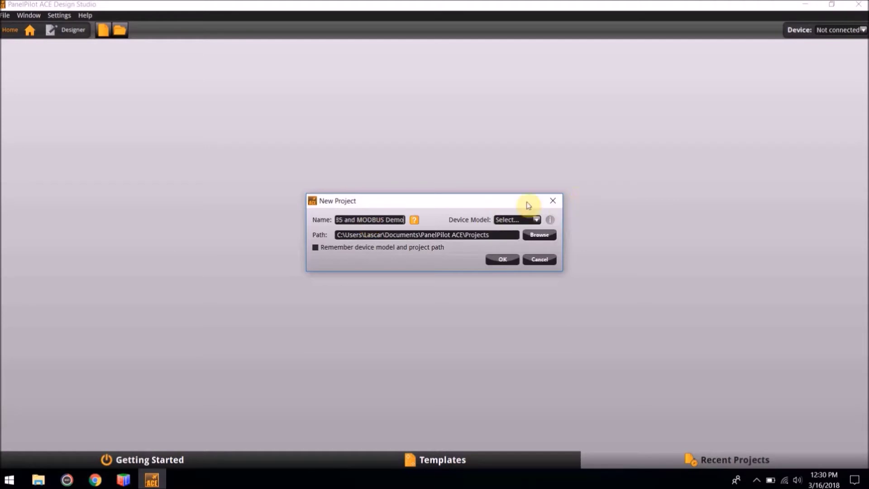
# - Choose SGD 70-A as the device model and create the project in the default path
pyautogui.click(508, 221)
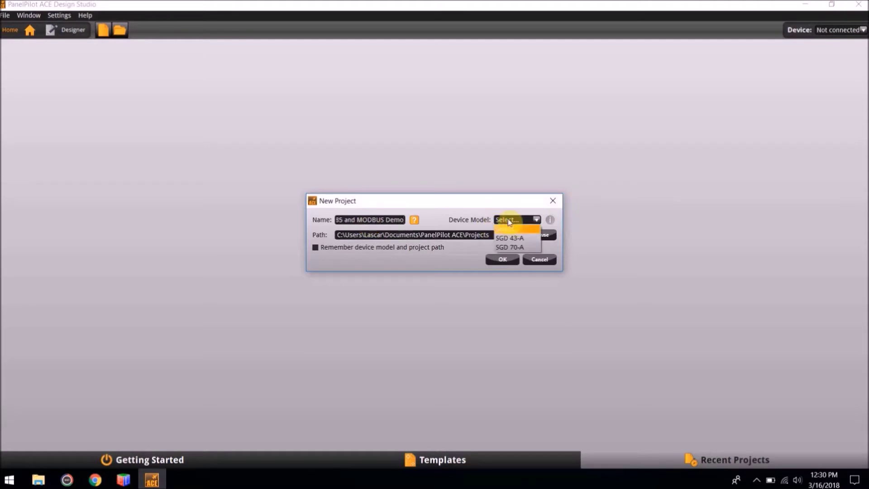
pyautogui.click(526, 247)
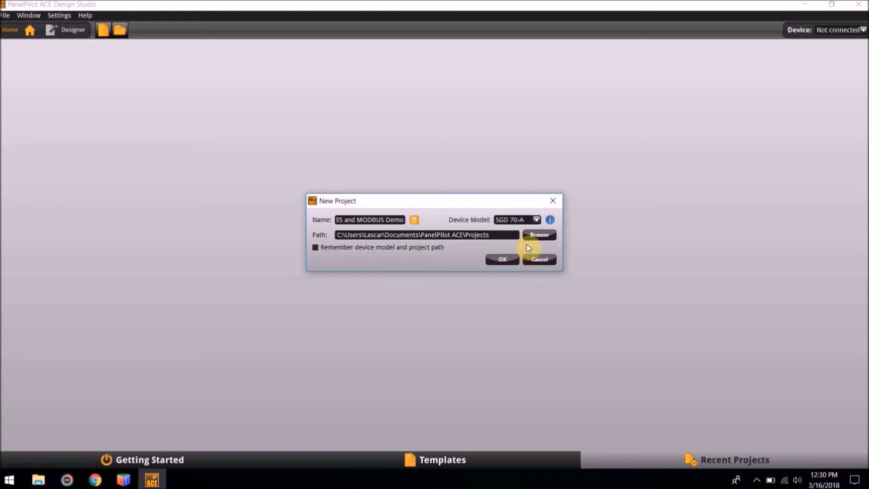
pyautogui.click(502, 260)
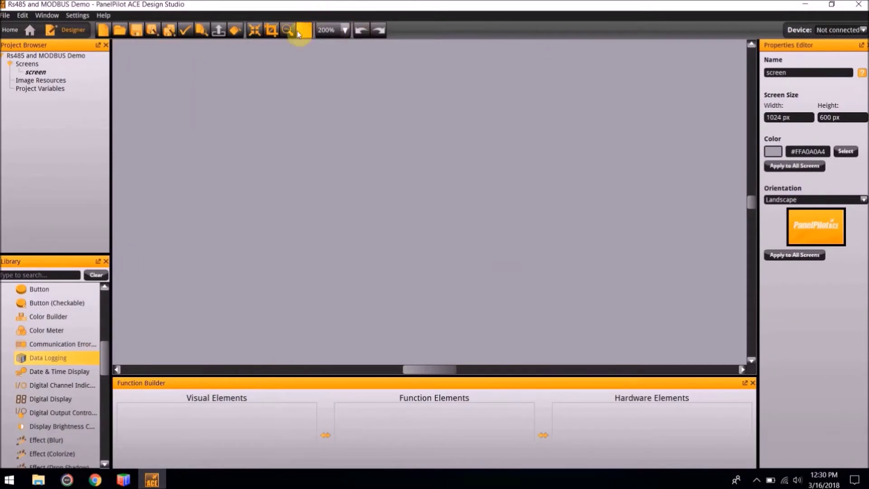
# - Add a rectangle to the screen and set its size to 1024 px wide by 600 px high
pyautogui.click(289, 32)
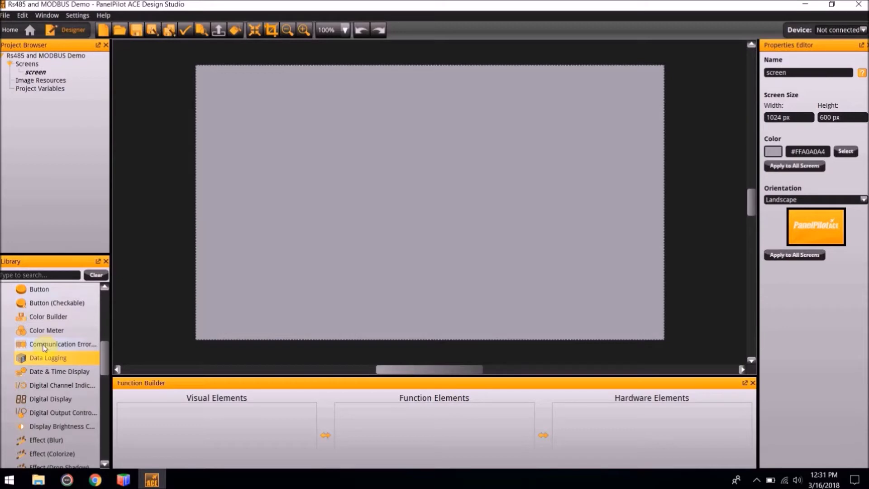
pyautogui.scroll(5, 44, 347)
pyautogui.scroll(1, 44, 347)
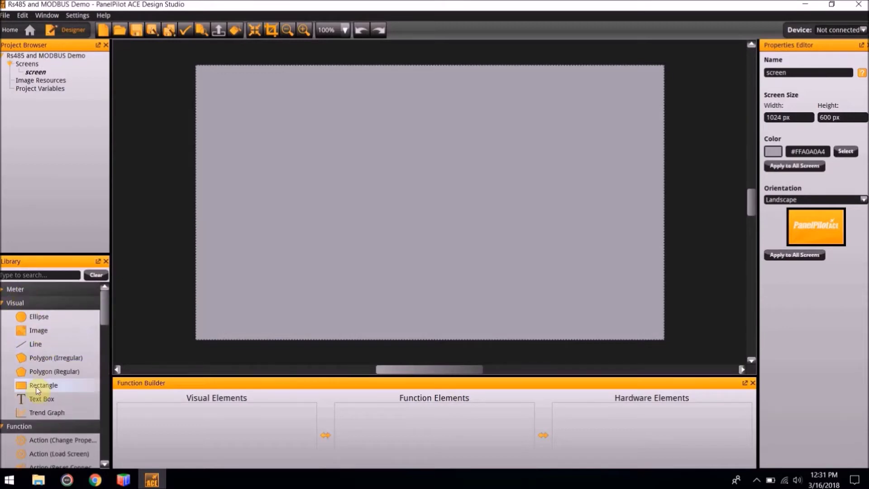
pyautogui.doubleClick(50, 385)
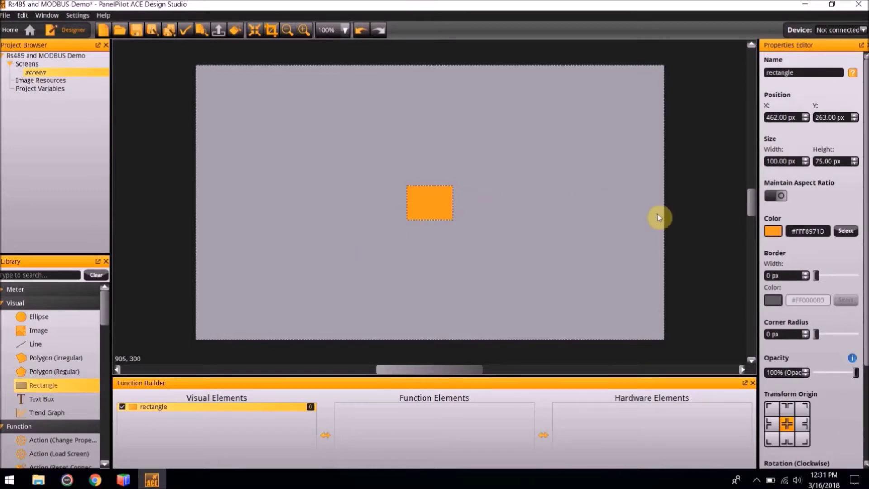
pyautogui.click(794, 158)
pyautogui.write('1024')
pyautogui.press('Tab')
pyautogui.write('600')
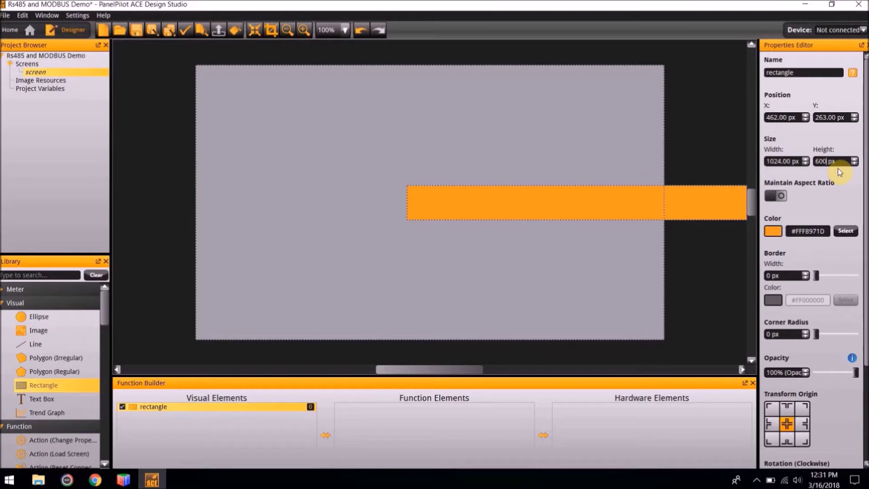
pyautogui.press('Return')
# - Position the rectangle at X 0, Y 0 px
pyautogui.click(768, 117)
pyautogui.write('00.')
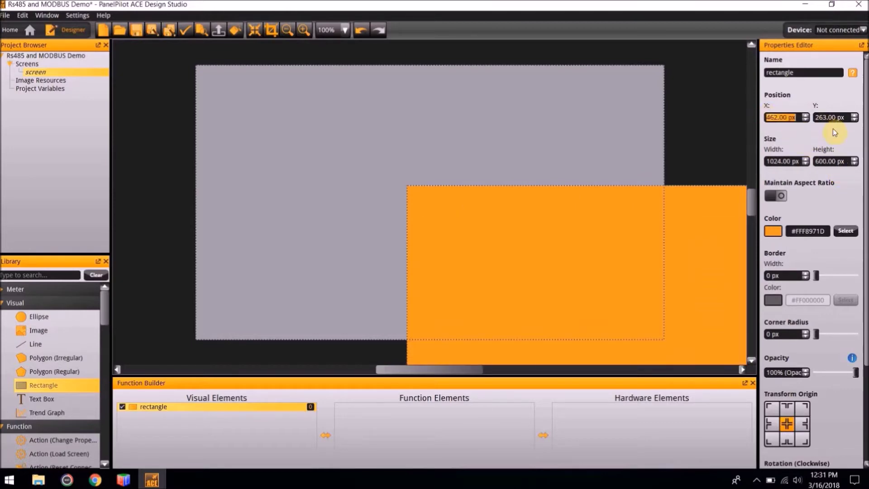
pyautogui.press('Tab')
pyautogui.write('0')
pyautogui.press('Tab')
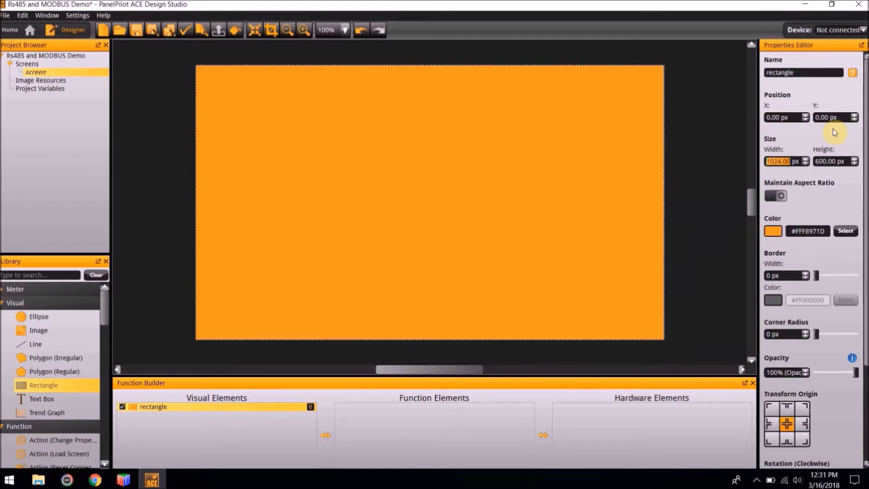
# - Add a linear gradient fill to the full-screen rectangle
pyautogui.click(368, 166)
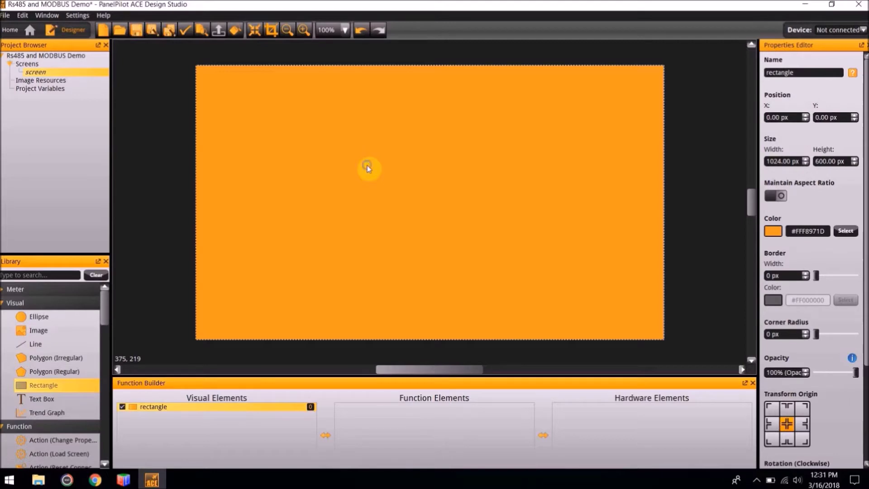
pyautogui.rightClick(368, 169)
pyautogui.moveTo(408, 238)
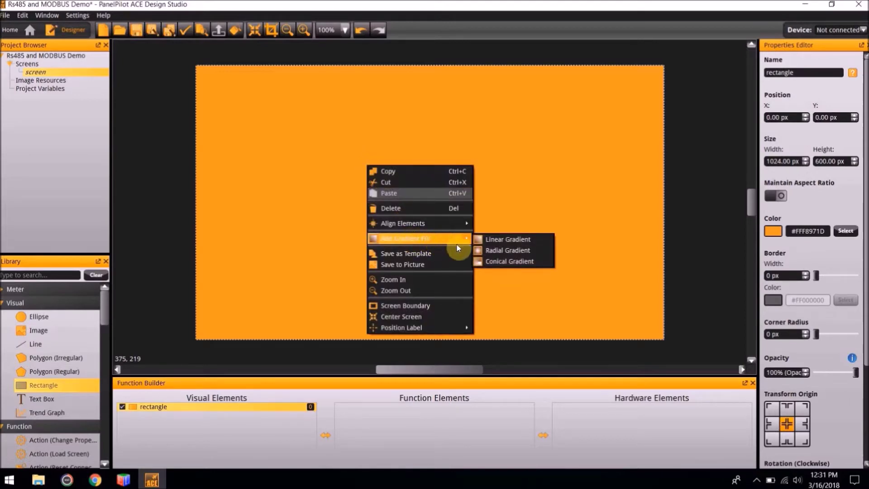
pyautogui.click(529, 243)
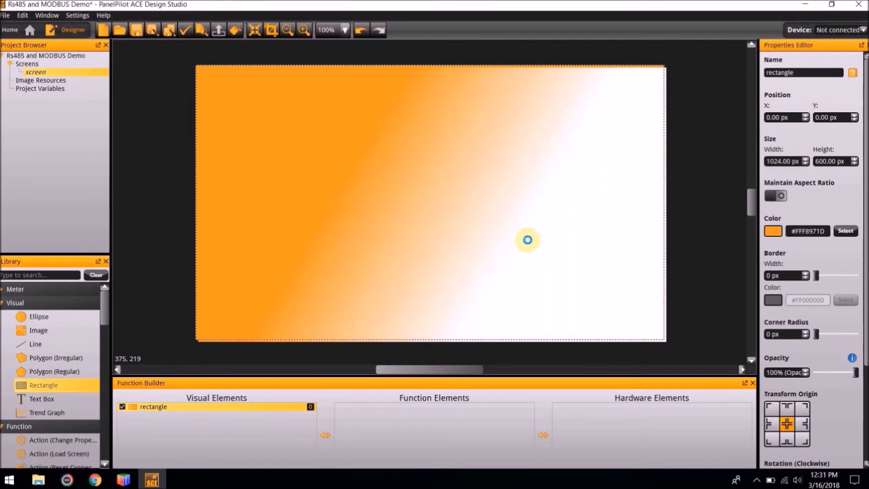
# - Move the linear gradient aside to about X 189, Y 29 px and delete the solid orange rectangle behind it
pyautogui.moveTo(352, 169); pyautogui.dragTo(434, 177)
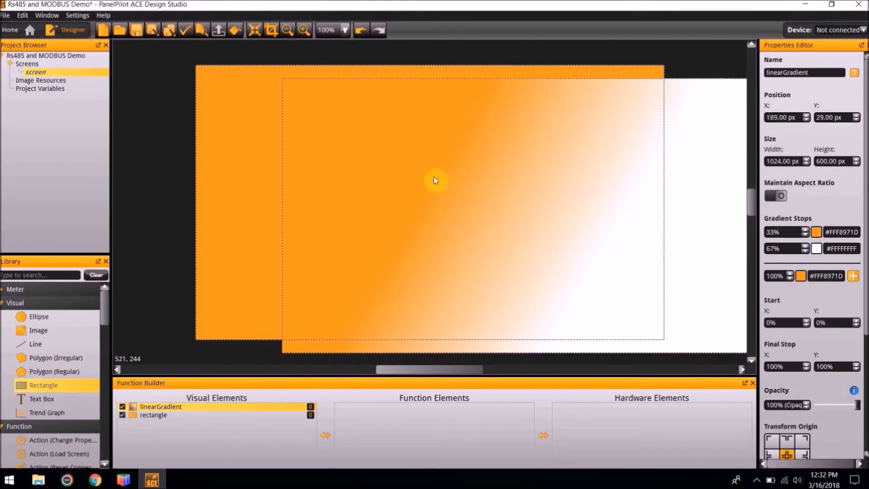
pyautogui.click(244, 129)
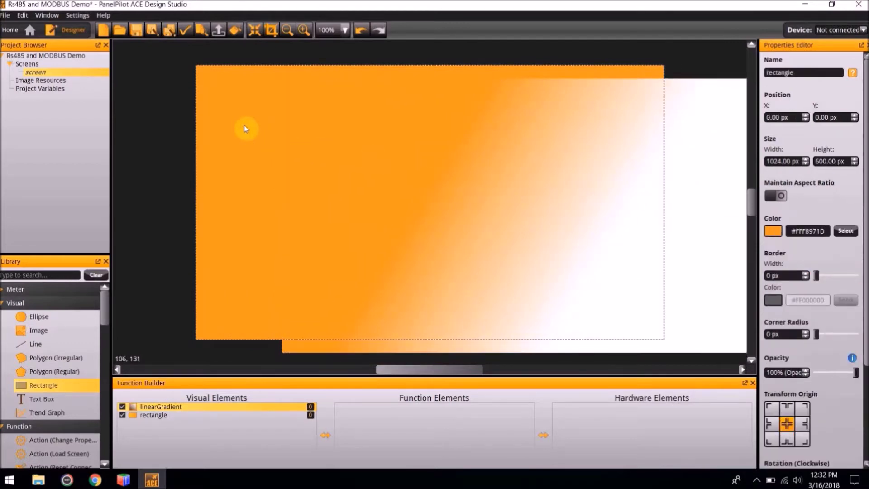
pyautogui.press('Delete')
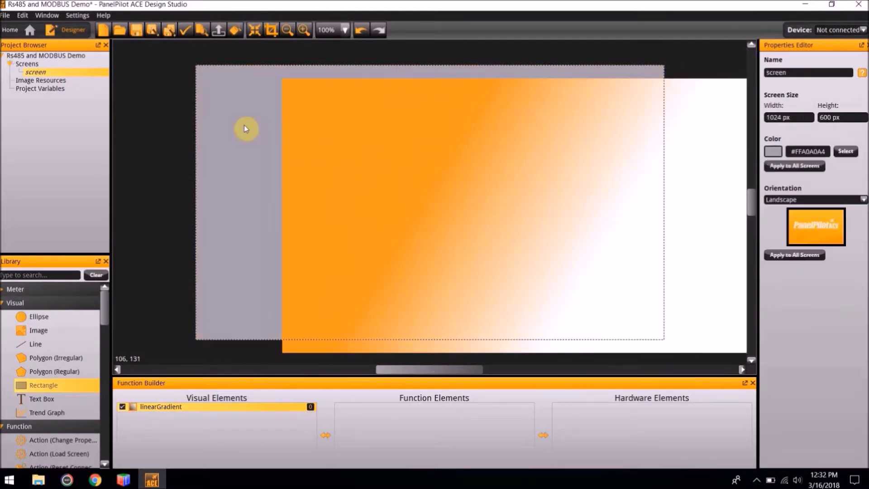
# - Position the linear gradient at X 0, Y 0 px
pyautogui.click(429, 117)
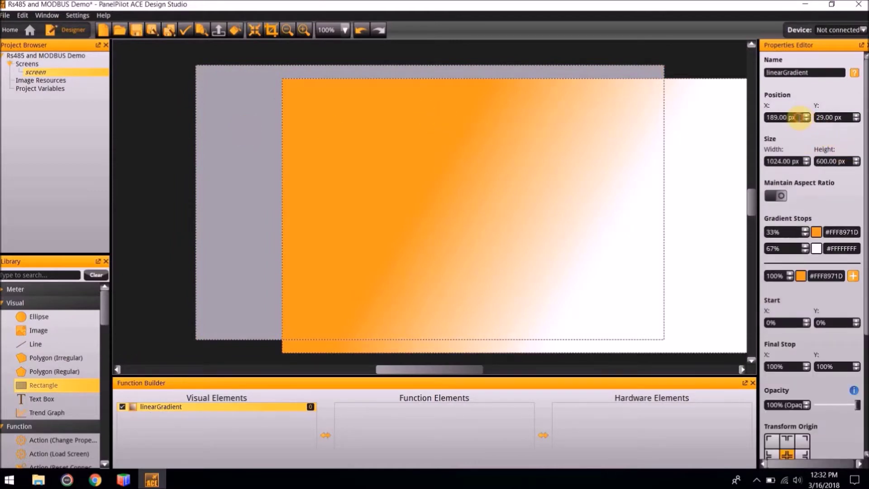
pyautogui.moveTo(796, 117); pyautogui.dragTo(698, 96)
pyautogui.write('0')
pyautogui.press('Tab')
pyautogui.write('0')
pyautogui.press('Tab')
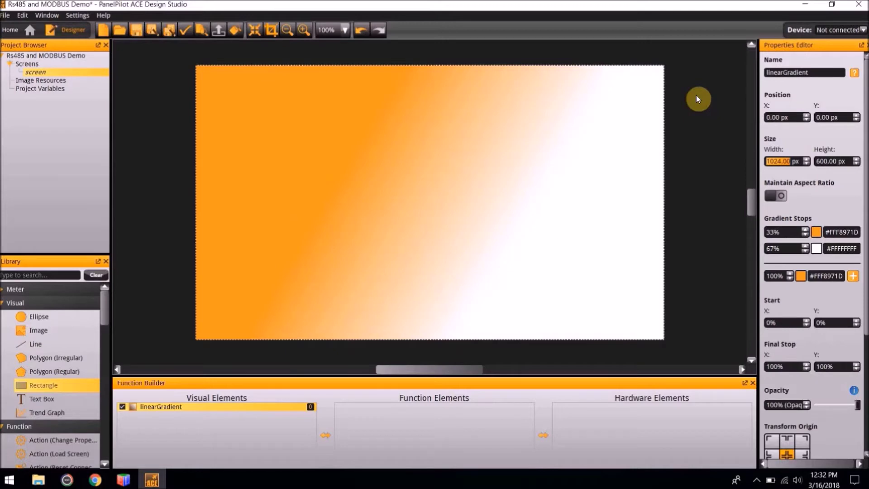
# - Set the color of the 33% gradient stop to light grey with red, green and blue at 189
pyautogui.click(597, 164)
pyautogui.click(817, 233)
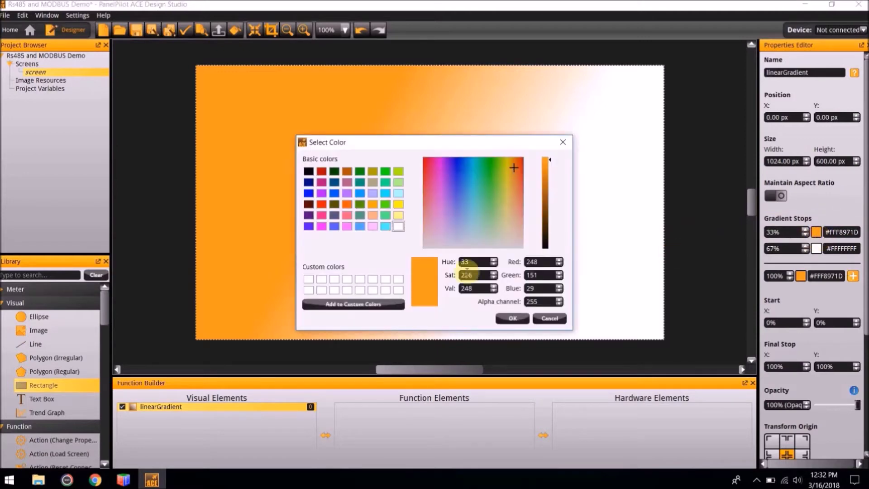
pyautogui.click(309, 173)
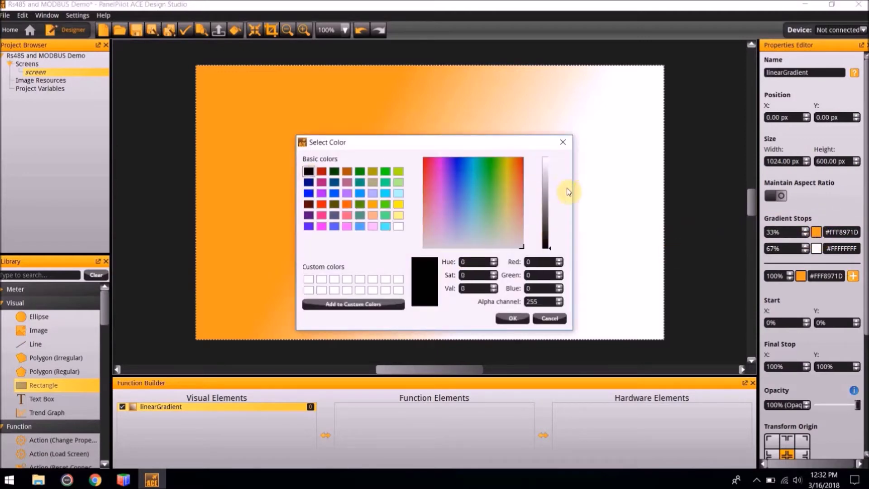
pyautogui.click(548, 185)
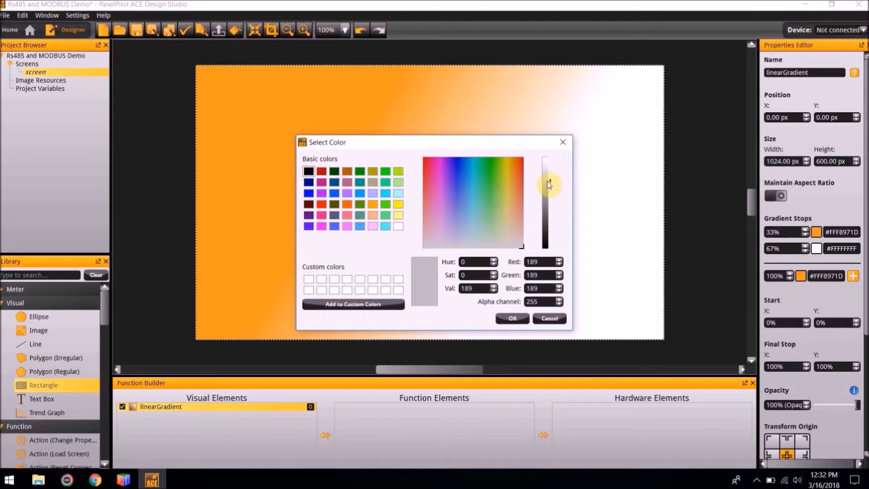
pyautogui.click(513, 318)
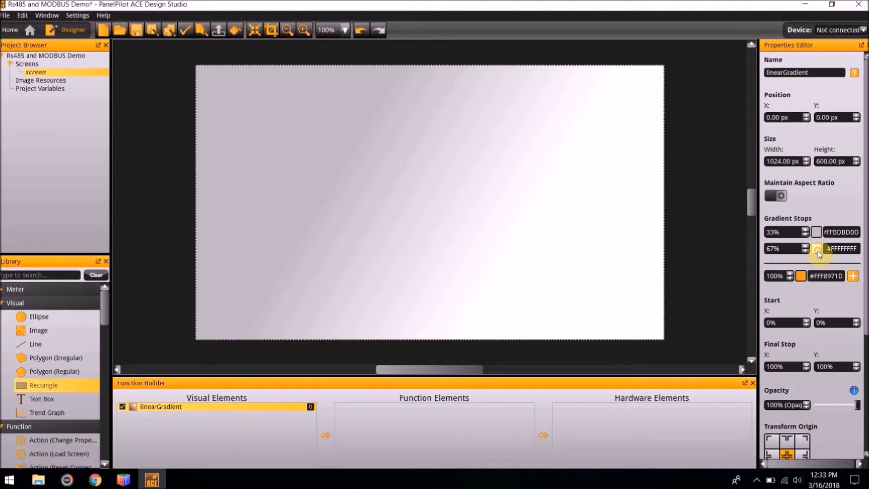
# - Set the color of the 67% gradient stop to dark grey with red, green and blue at 115
pyautogui.click(816, 249)
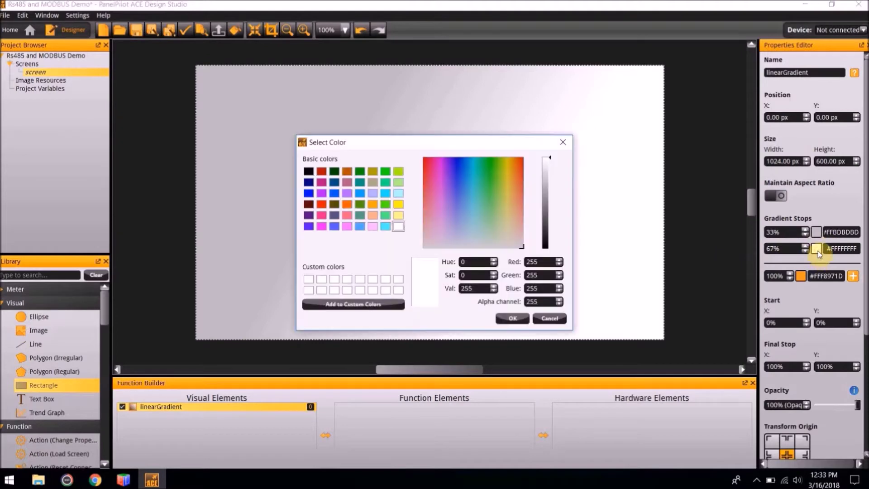
pyautogui.click(546, 208)
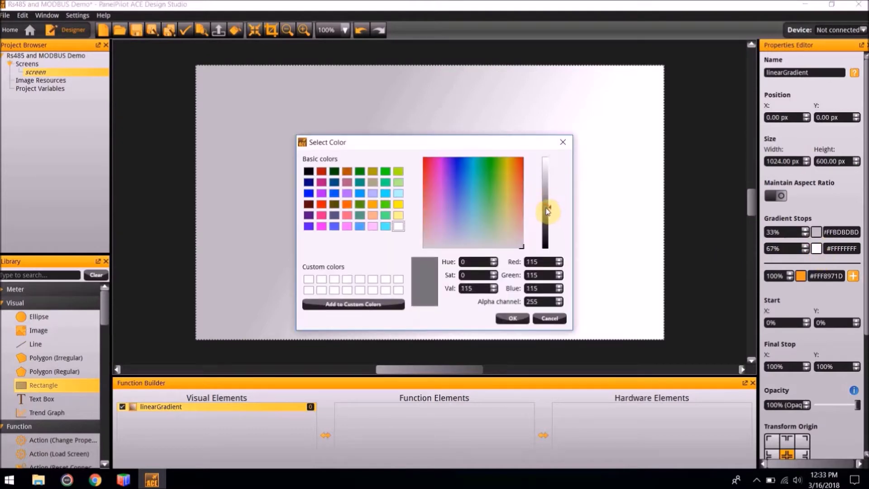
pyautogui.click(513, 318)
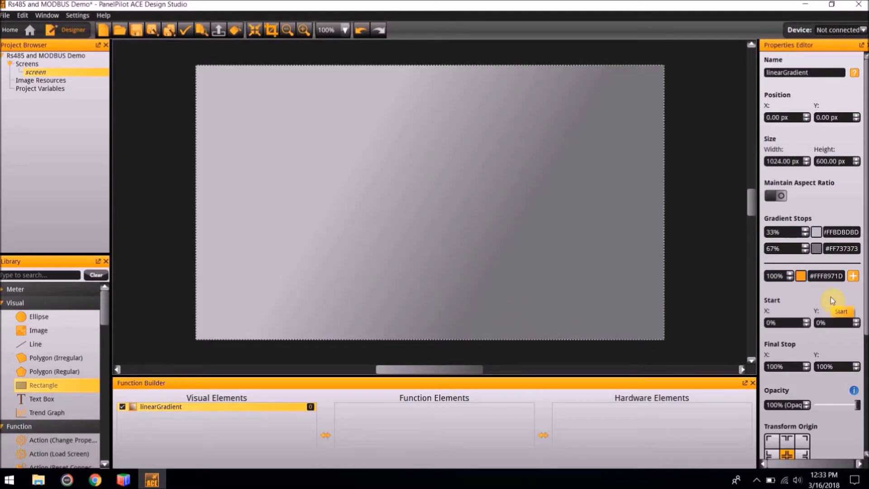
# - Add a third gradient stop at 100% and recolor it from the default orange to grey
pyautogui.click(853, 276)
pyautogui.click(802, 265)
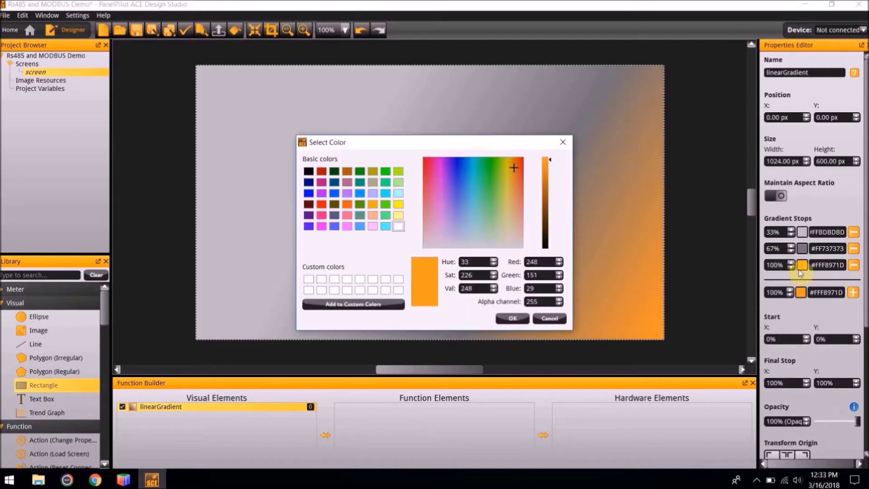
pyautogui.click(309, 172)
pyautogui.click(548, 183)
pyautogui.click(512, 319)
pyautogui.click(689, 297)
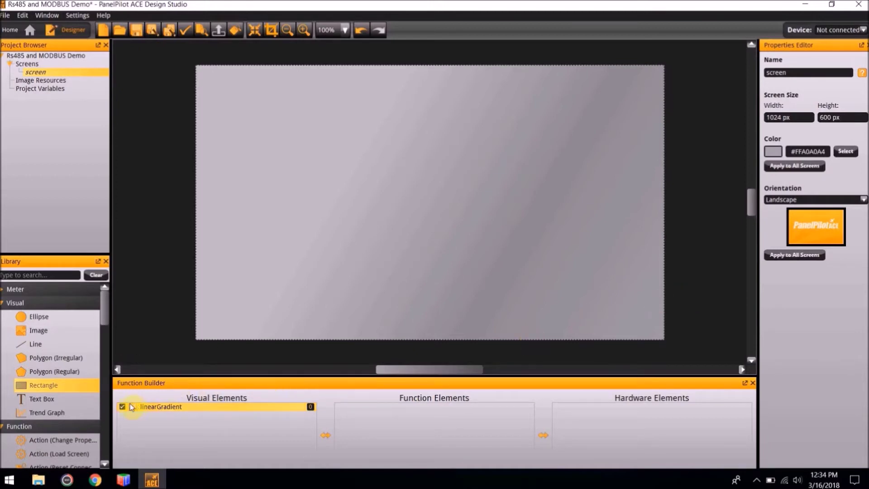
# - Add a text box to the screen and replace its placeholder text with "Analog Inputs"
pyautogui.doubleClick(40, 406)
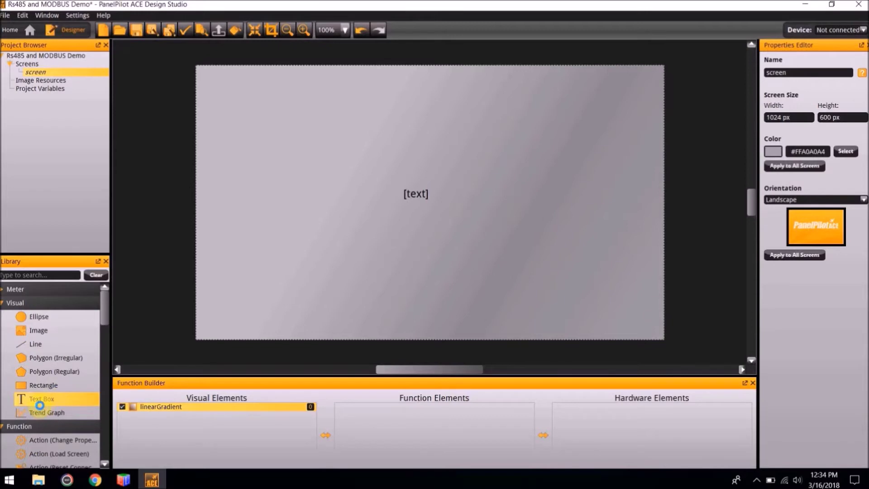
pyautogui.click(818, 270)
pyautogui.press('BackSpace')
pyautogui.press('BackSpace')
pyautogui.press('BackSpace')
pyautogui.press('BackSpace')
pyautogui.press('BackSpace')
pyautogui.press('BackSpace')
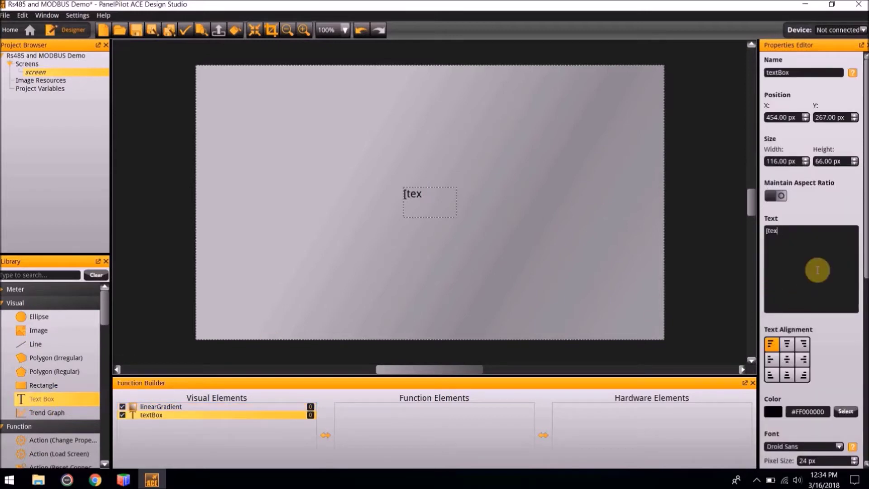
pyautogui.write('Analog Inouts')
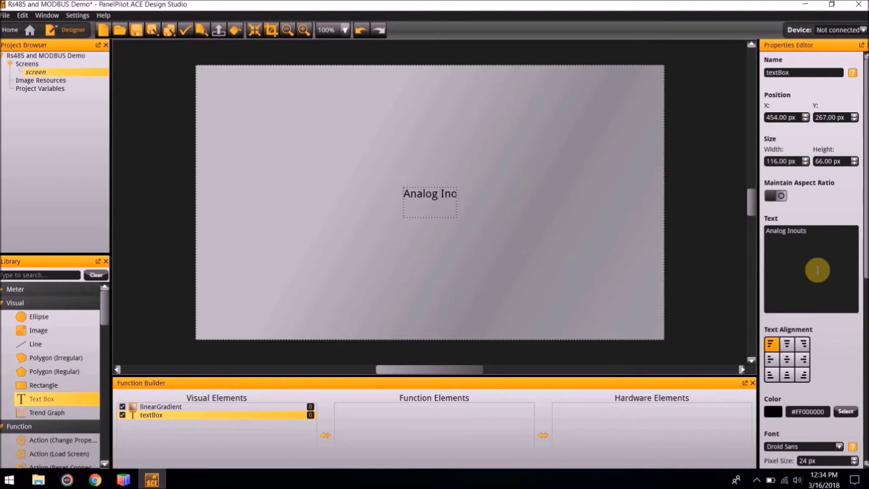
pyautogui.press('BackSpace')
pyautogui.press('BackSpace')
pyautogui.press('BackSpace')
pyautogui.press('BackSpace')
pyautogui.write('puts')
# - Set the font pixel size of the "Analog Inputs" text box to 50 px
pyautogui.scroll(-8, 817, 271)
pyautogui.scroll(3, 815, 156)
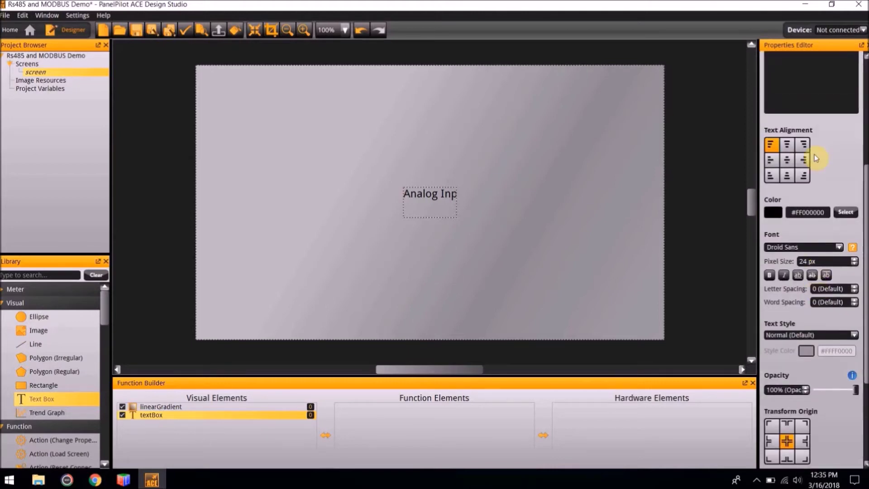
pyautogui.click(807, 261)
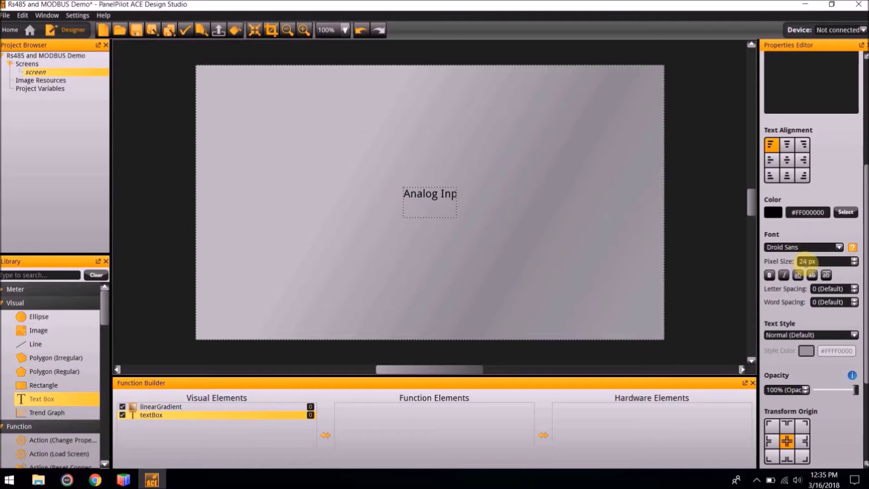
pyautogui.press('BackSpace')
pyautogui.press('BackSpace')
pyautogui.write('50')
# - Resize the "Analog Inputs" text box to 340 px wide and 65 px high
pyautogui.scroll(5, 802, 261)
pyautogui.click(769, 162)
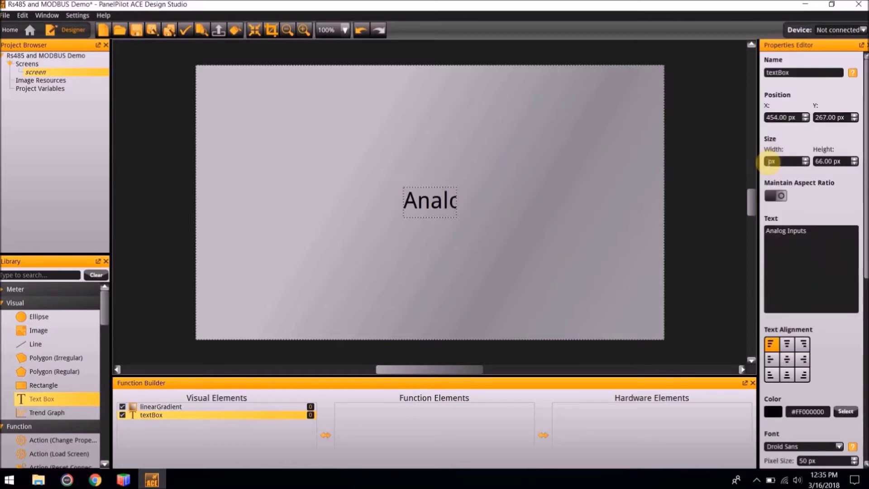
pyautogui.write('340')
pyautogui.press('Tab')
pyautogui.write('65')
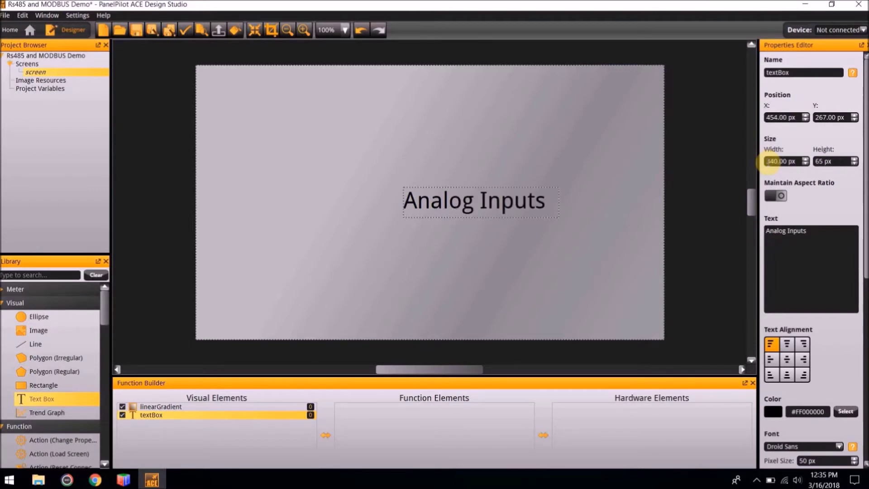
pyautogui.press('Return')
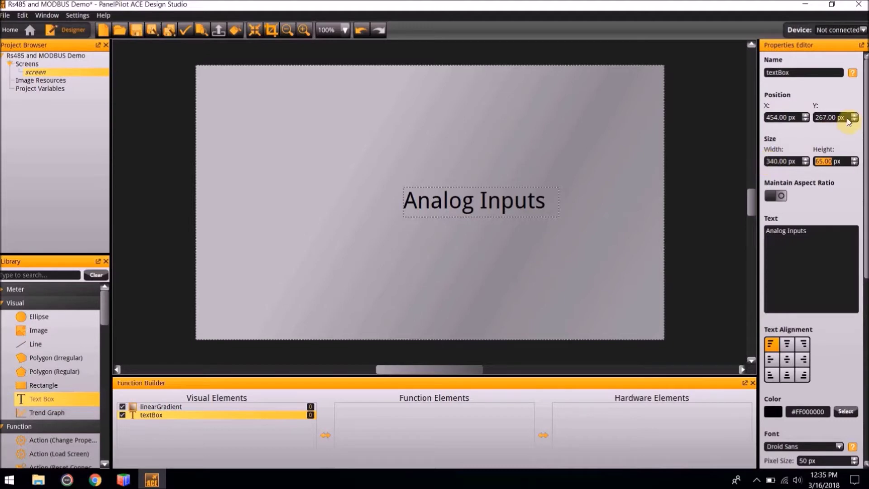
# - Set the title text box's Y position to 25 px and align it to the horizontal center of the screen
pyautogui.tripleClick(818, 119)
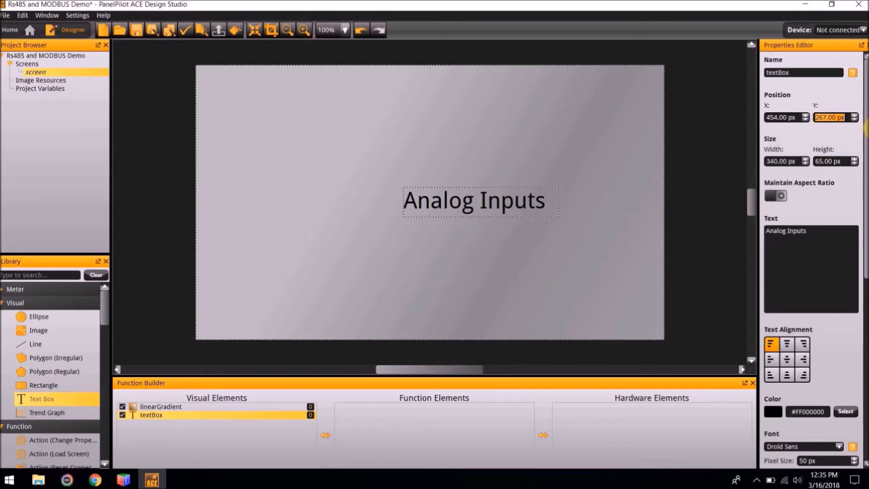
pyautogui.write('25')
pyautogui.press('Return')
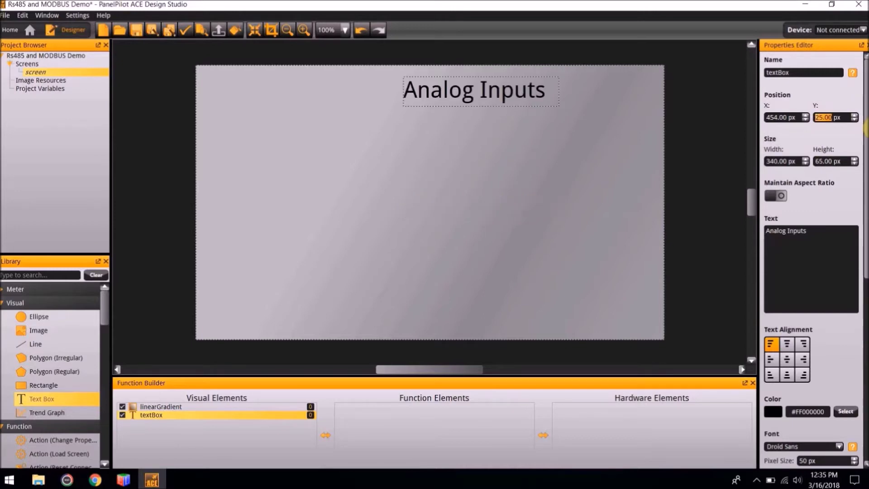
pyautogui.rightClick(487, 98)
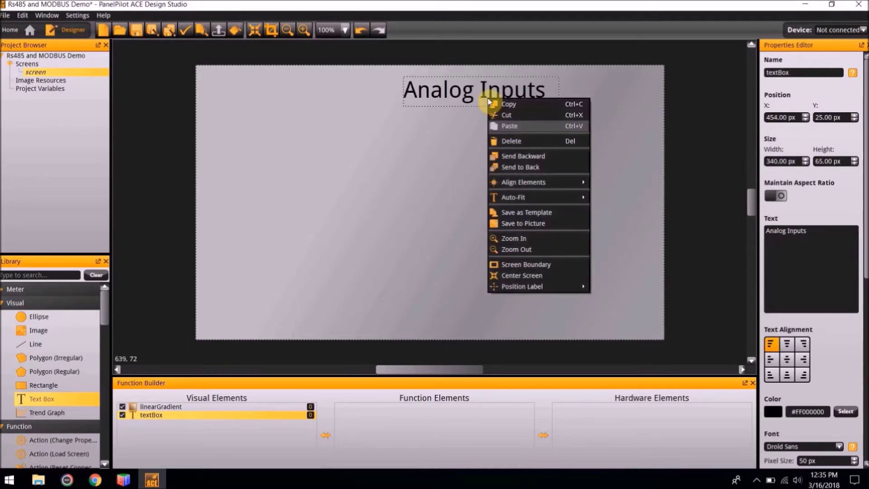
pyautogui.moveTo(520, 184)
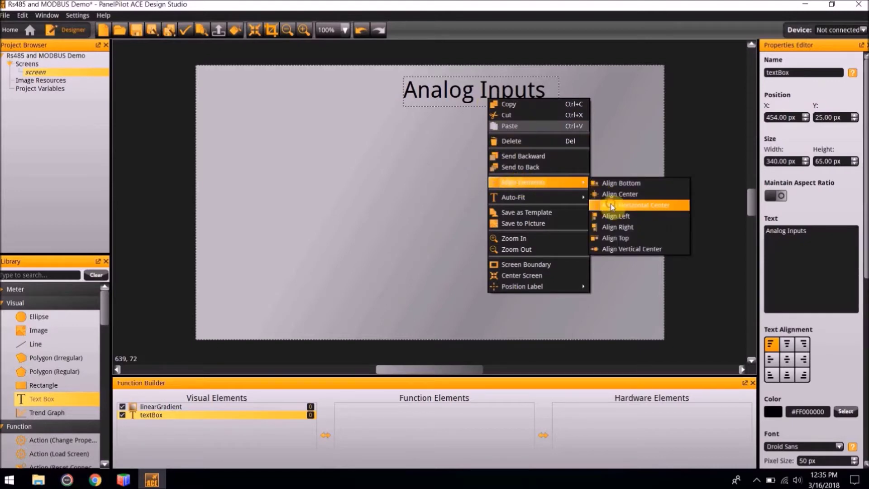
pyautogui.click(612, 206)
pyautogui.click(610, 203)
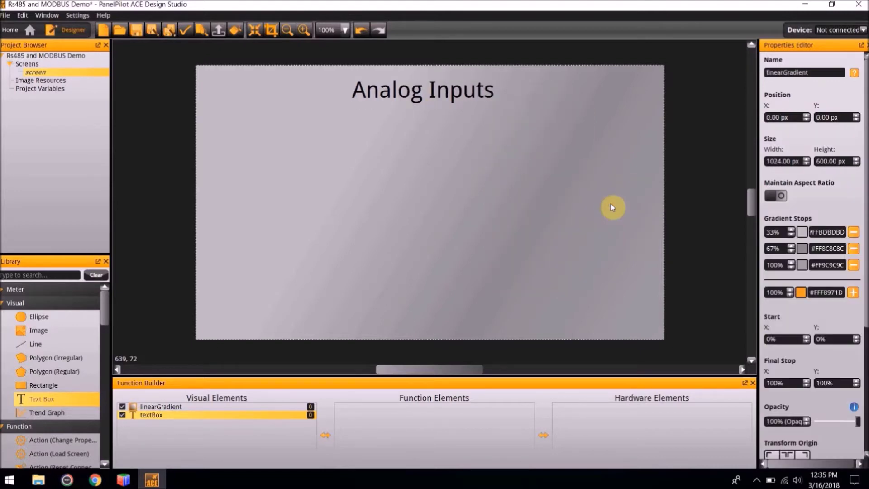
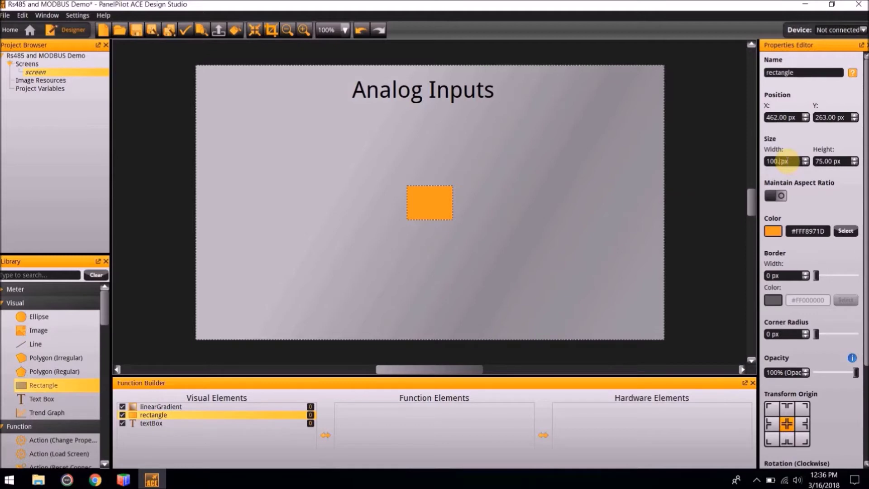
# - Set the rectangle's size to 175 px wide and 64 px high
pyautogui.write('75')
pyautogui.press('Tab')
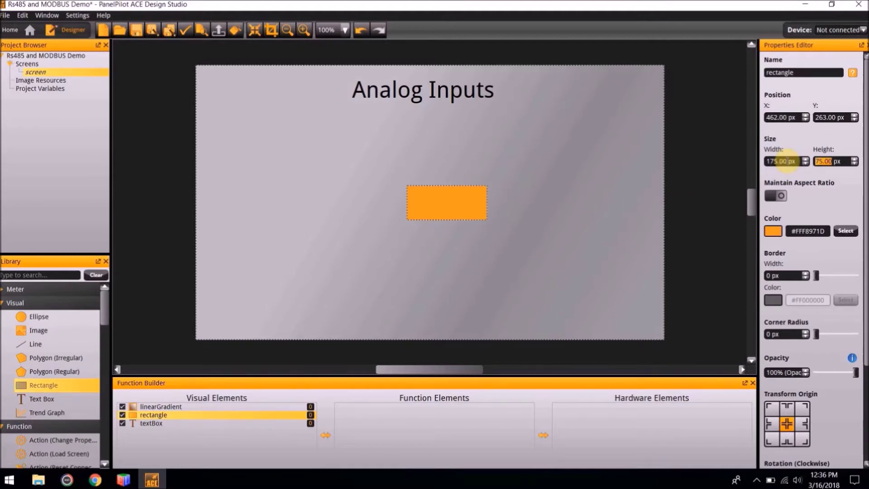
pyautogui.write('64')
pyautogui.press('Return')
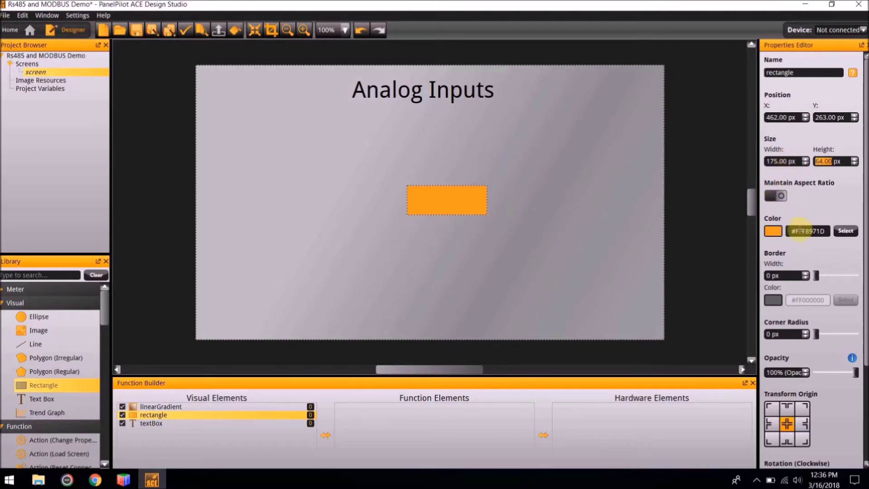
# - Recolor the rectangle light grey with red, green and blue at 186
pyautogui.click(772, 231)
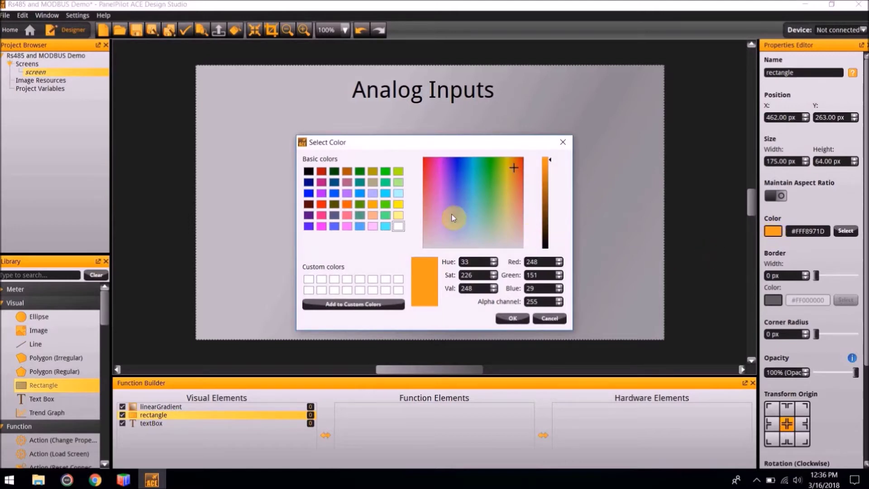
pyautogui.click(308, 172)
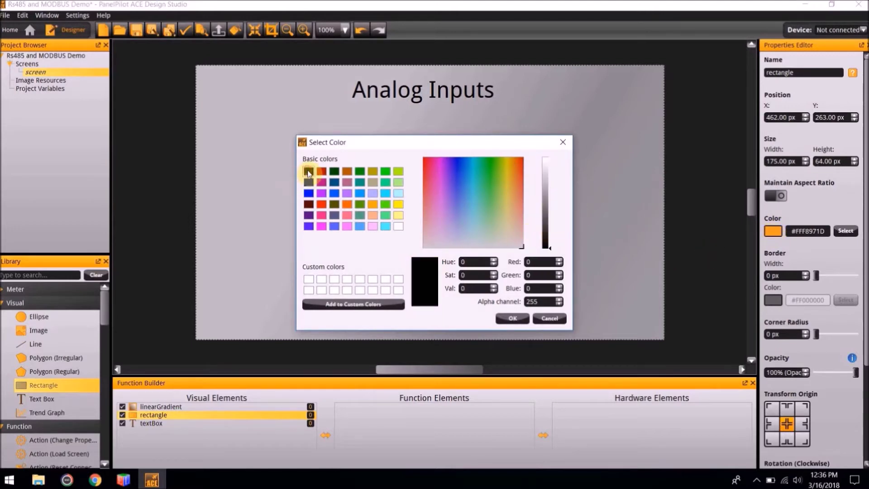
pyautogui.click(546, 192)
pyautogui.click(549, 194)
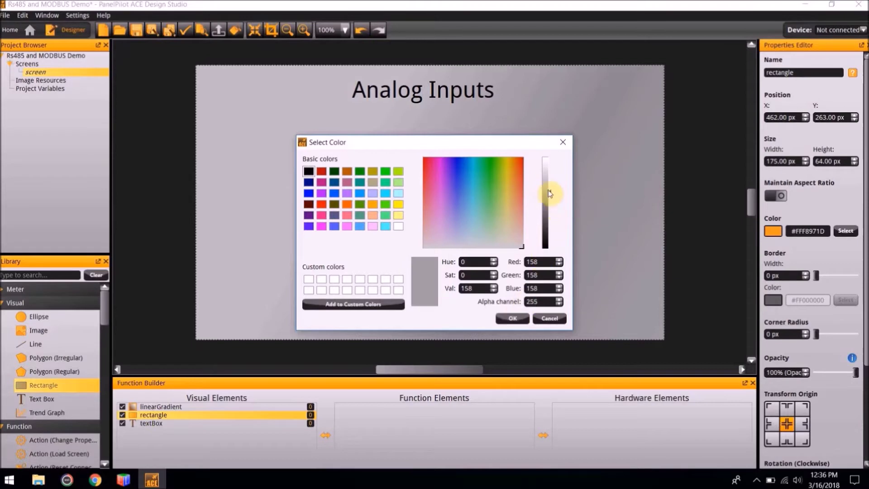
pyautogui.click(546, 183)
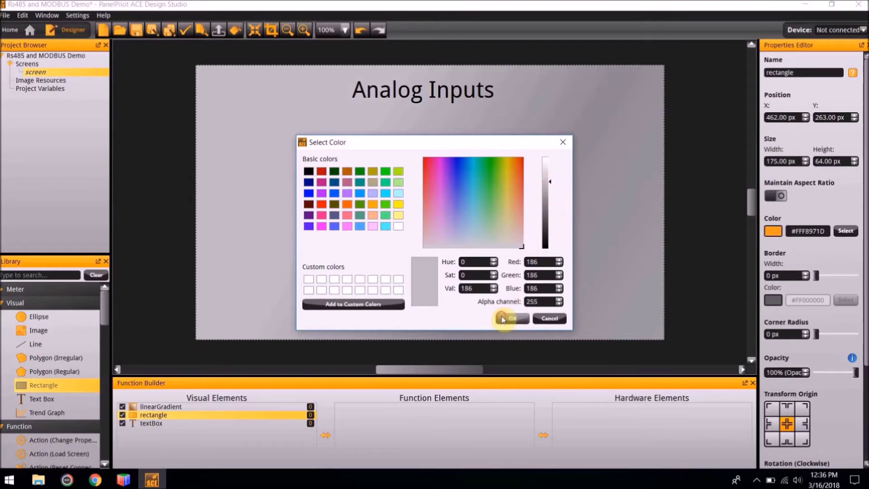
pyautogui.click(507, 319)
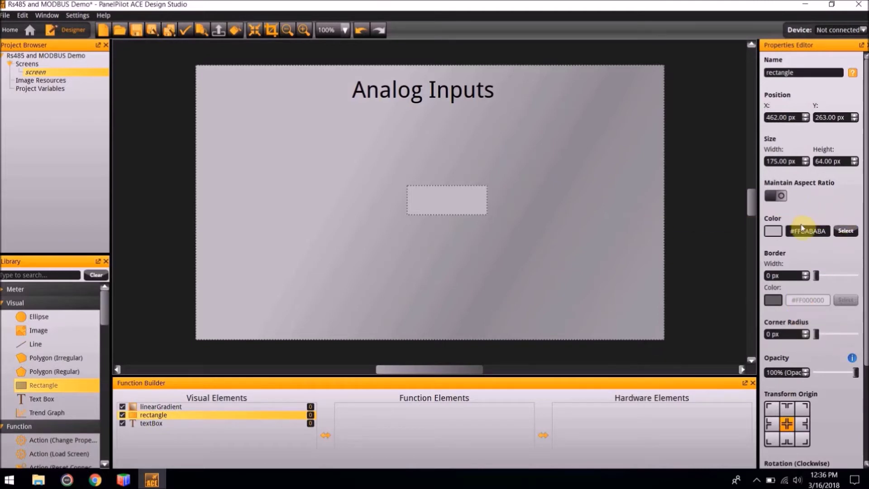
# - Give the grey rectangle a border 3 px wide
pyautogui.click(805, 274)
pyautogui.click(805, 274)
pyautogui.click(805, 274)
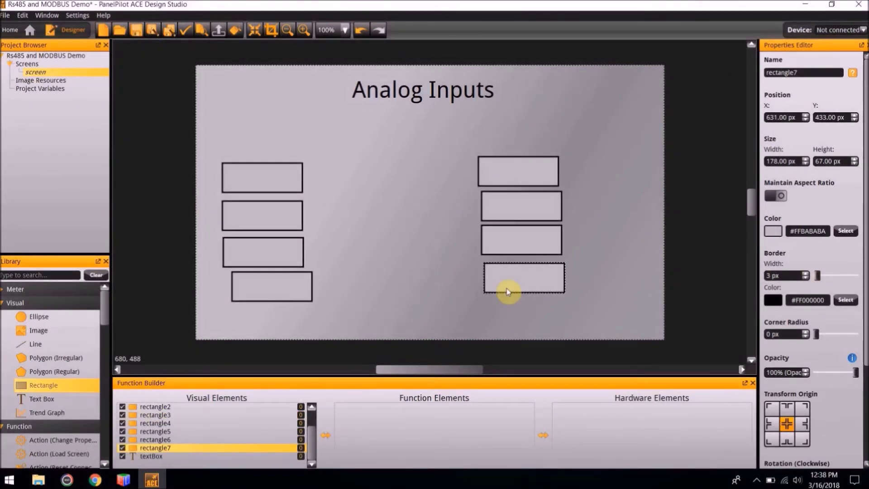
# - Add a text box reading "Analog Input 1" and set its size to 175 px wide and 64 px high
pyautogui.doubleClick(46, 400)
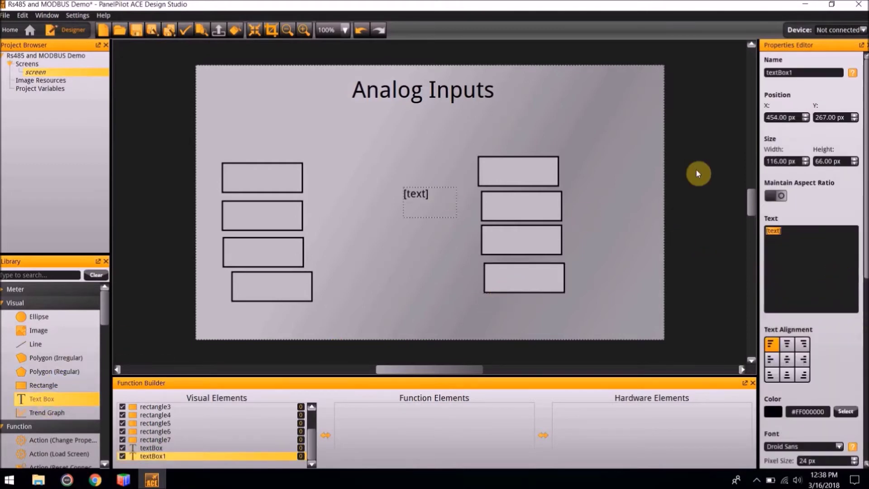
pyautogui.write('Analog Input 1')
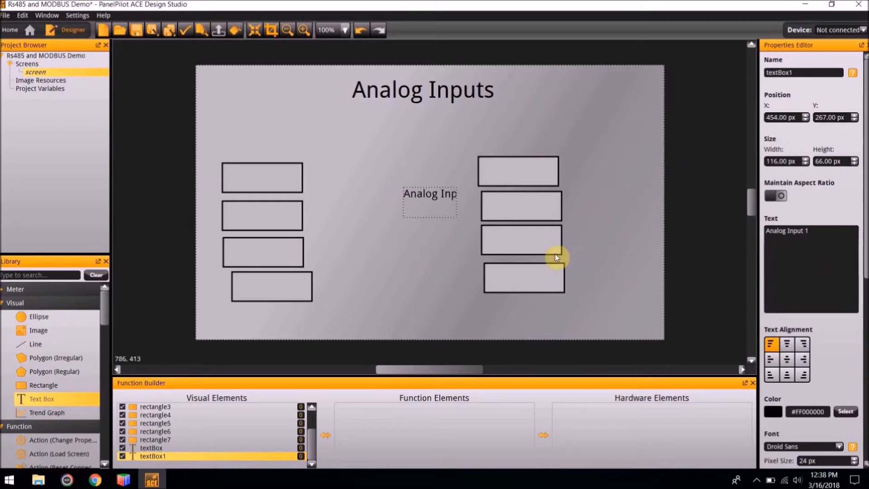
pyautogui.doubleClick(769, 161)
pyautogui.write('175')
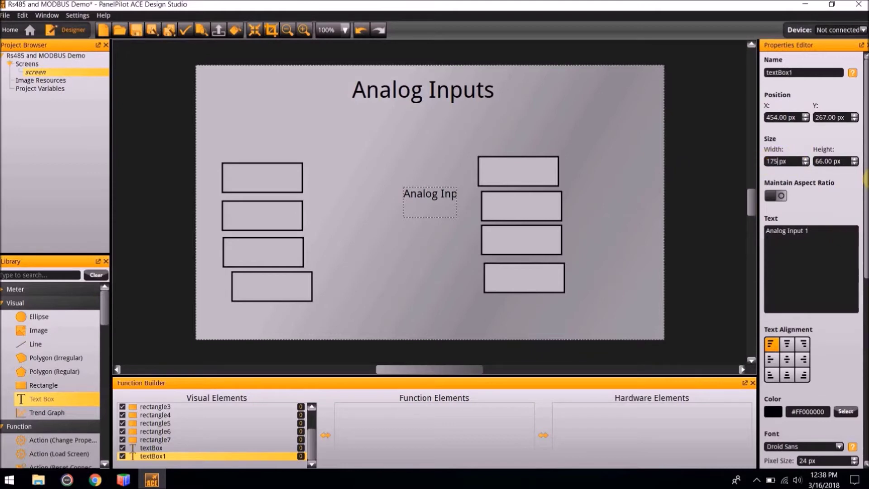
pyautogui.press('Tab')
pyautogui.write('64')
pyautogui.press('Return')
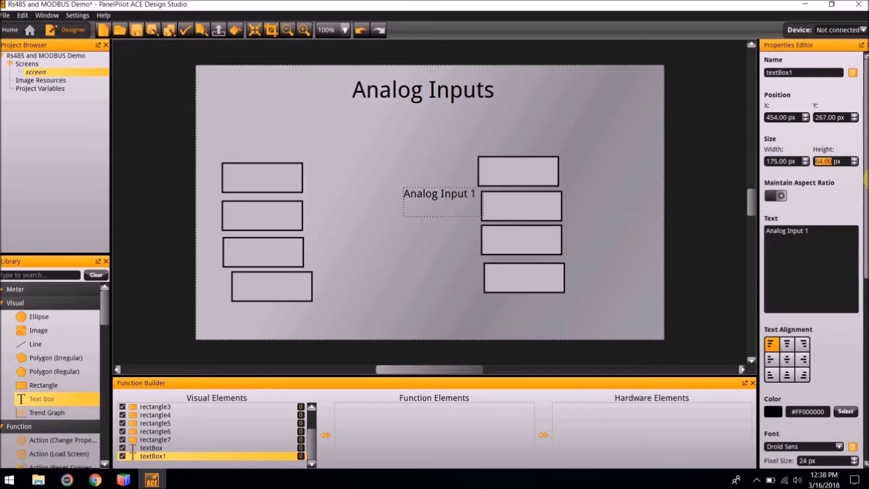
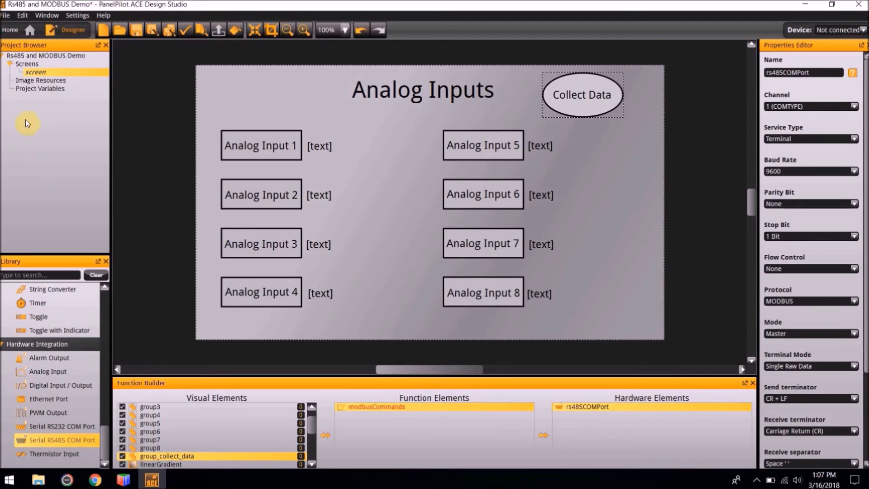
# - Add eight number variables to the project variables
pyautogui.rightClick(39, 89)
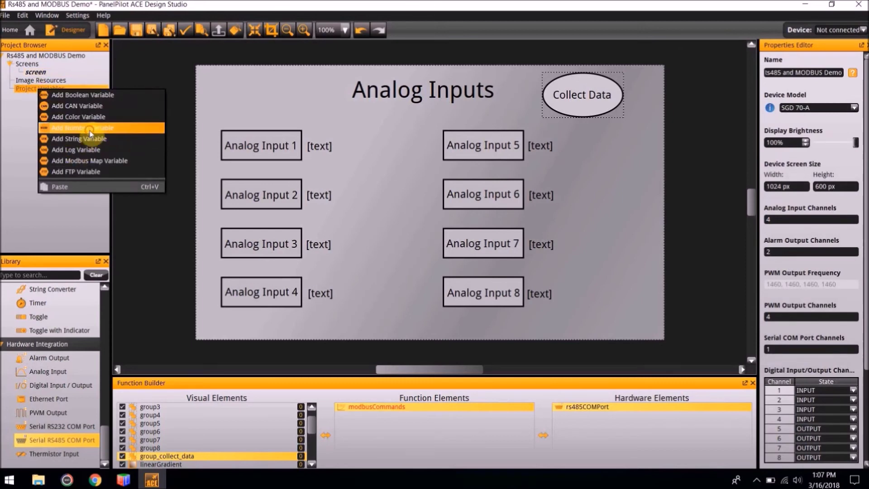
pyautogui.click(86, 128)
pyautogui.rightClick(56, 87)
pyautogui.click(78, 127)
pyautogui.rightClick(53, 88)
pyautogui.click(78, 127)
pyautogui.rightClick(54, 88)
pyautogui.click(78, 127)
pyautogui.rightClick(54, 88)
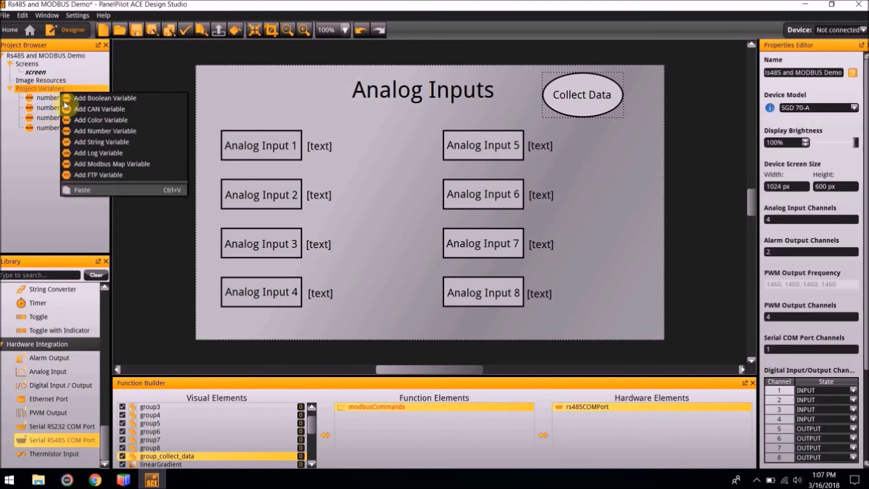
pyautogui.press('Escape')
pyautogui.doubleClick(52, 89)
pyautogui.doubleClick(29, 88)
pyautogui.rightClick(29, 90)
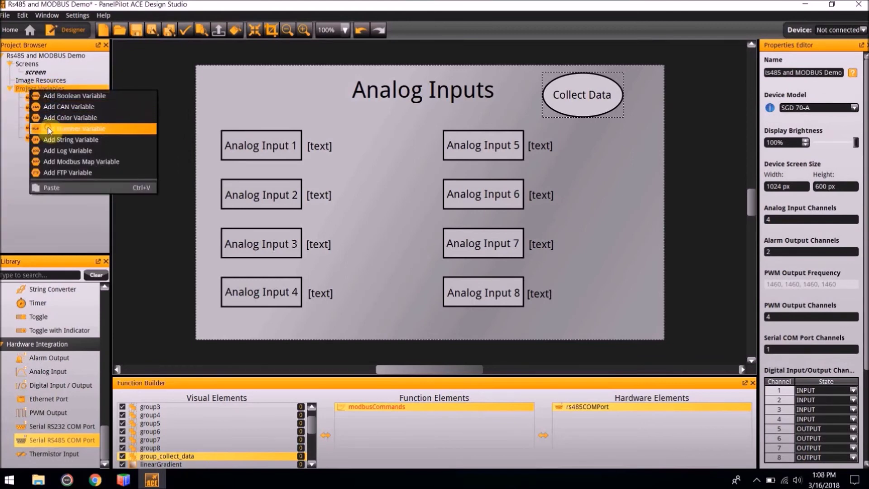
pyautogui.click(74, 128)
pyautogui.rightClick(45, 88)
pyautogui.click(74, 127)
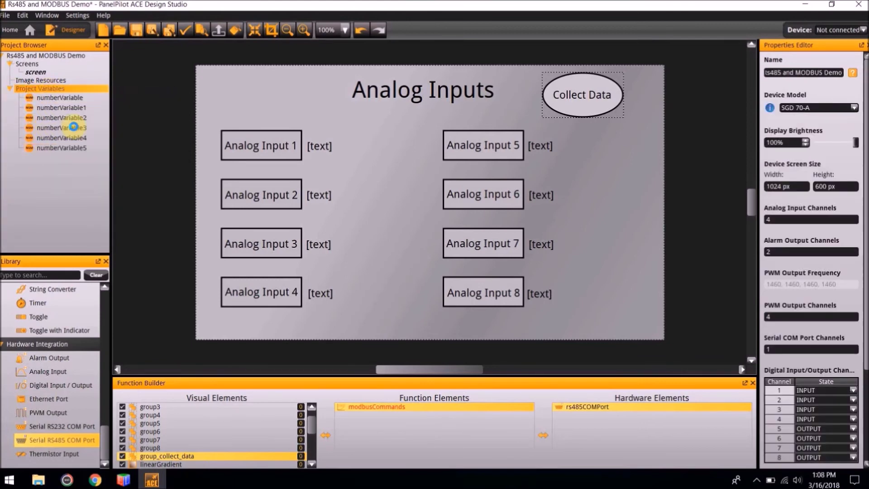
pyautogui.rightClick(50, 88)
pyautogui.click(72, 128)
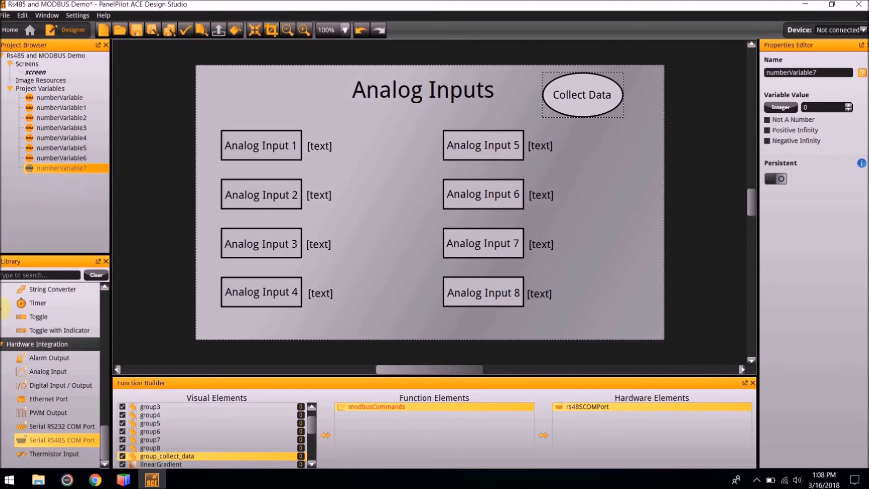
# - Add an Action (Set Rule) function element to the screen
pyautogui.scroll(10, 50, 415)
pyautogui.scroll(4, 51, 413)
pyautogui.scroll(-7, 52, 410)
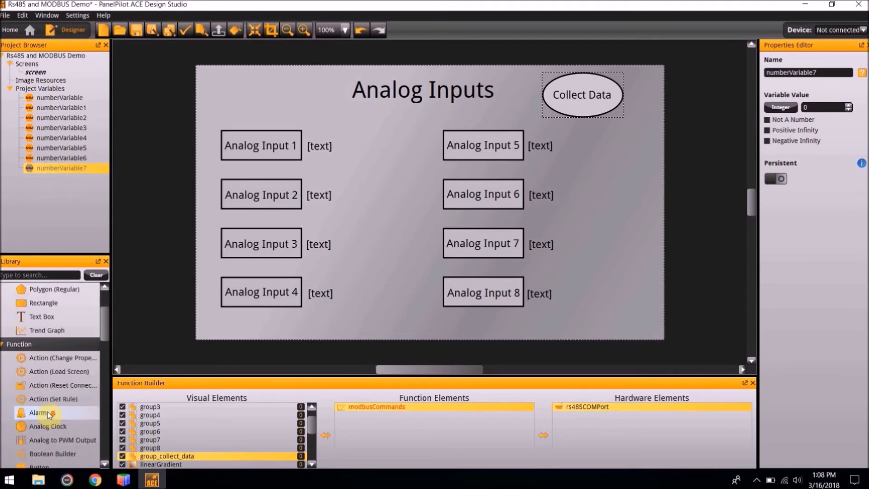
pyautogui.doubleClick(57, 360)
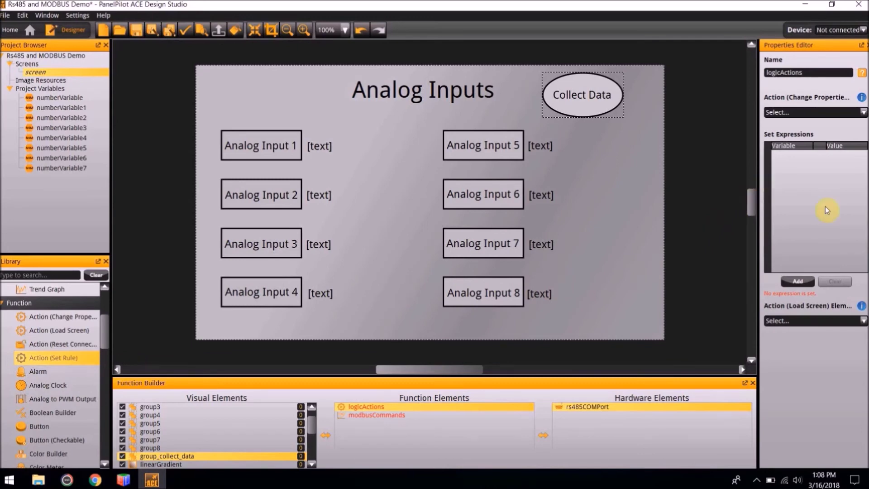
# - Add eight blank set expressions to the Set Rule action
pyautogui.click(792, 283)
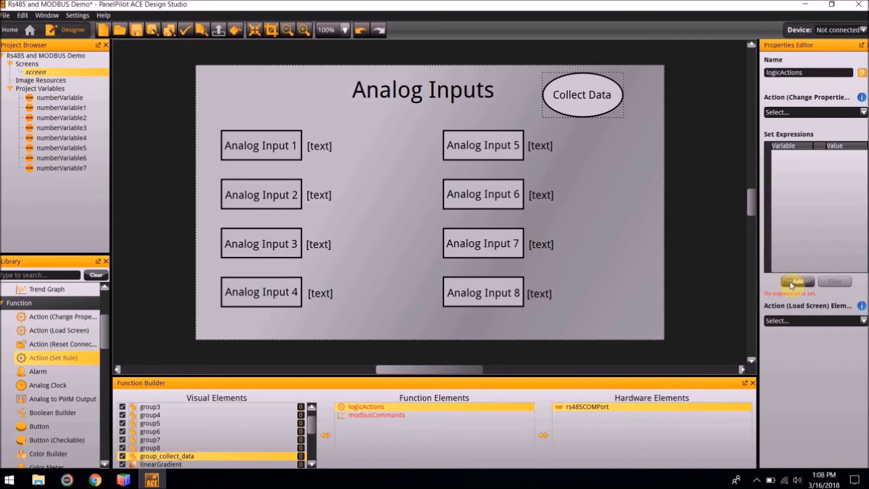
pyautogui.click(792, 283)
pyautogui.click(791, 282)
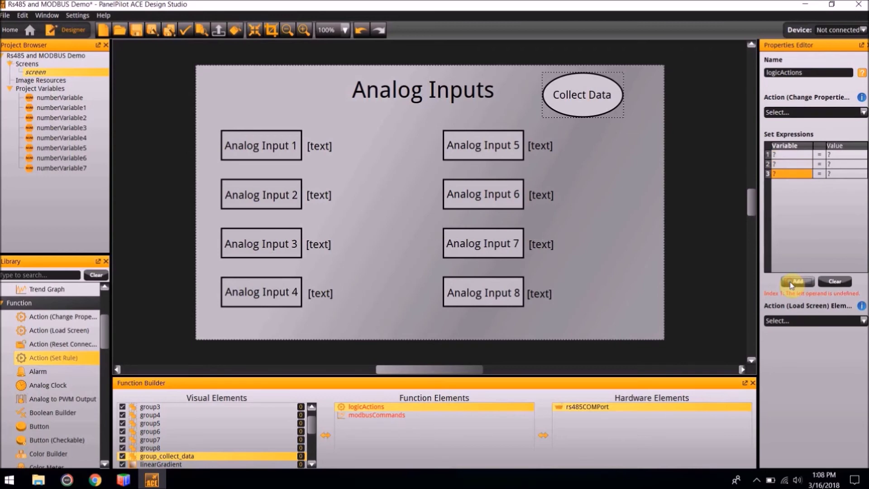
pyautogui.click(792, 283)
pyautogui.click(792, 283)
pyautogui.click(792, 283)
pyautogui.click(792, 283)
pyautogui.click(792, 282)
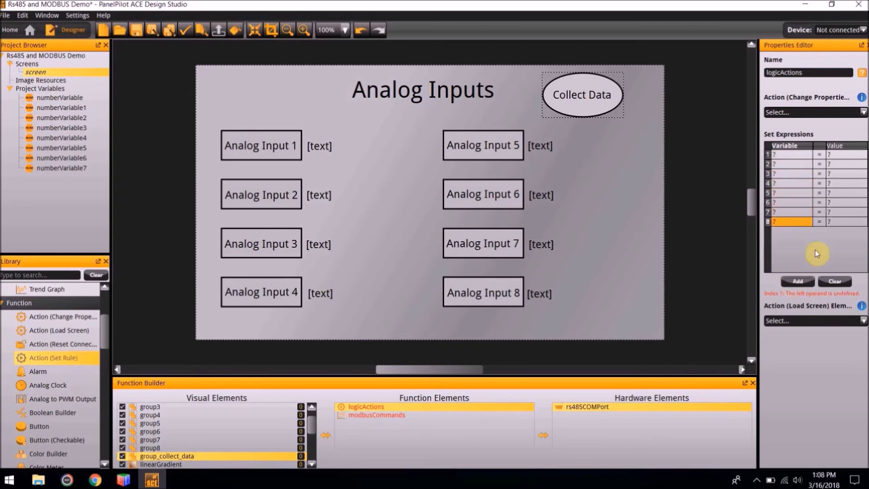
# - Set the variable of the first set expression to the Text property of textBox9
pyautogui.click(789, 165)
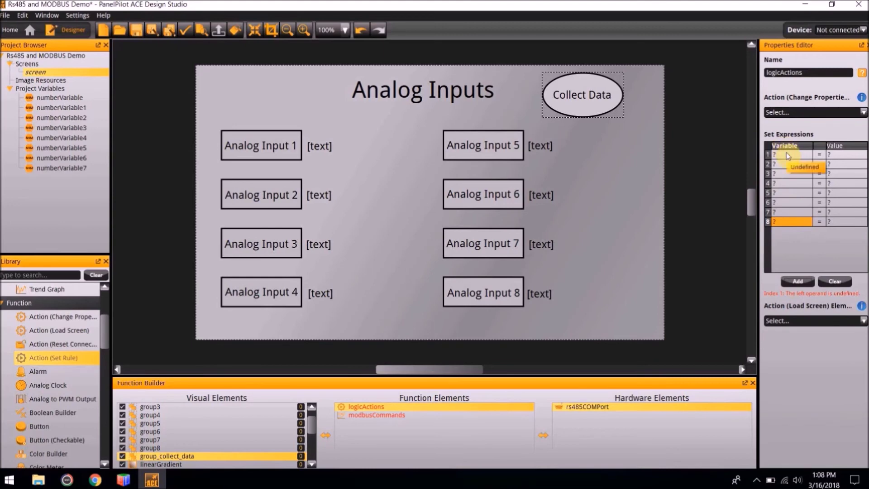
pyautogui.click(788, 155)
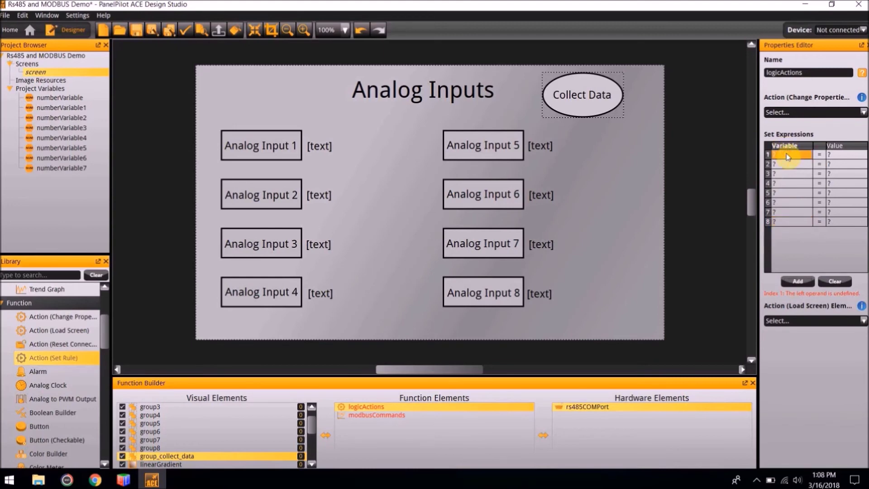
pyautogui.doubleClick(788, 157)
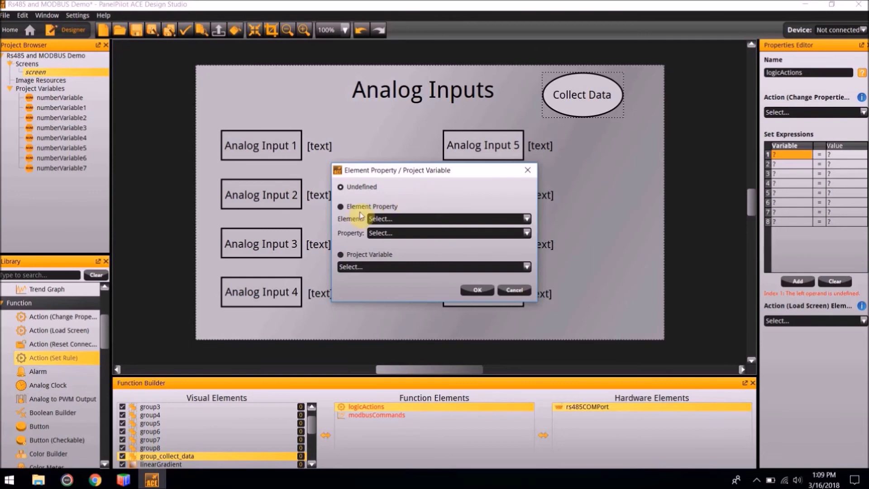
pyautogui.click(374, 220)
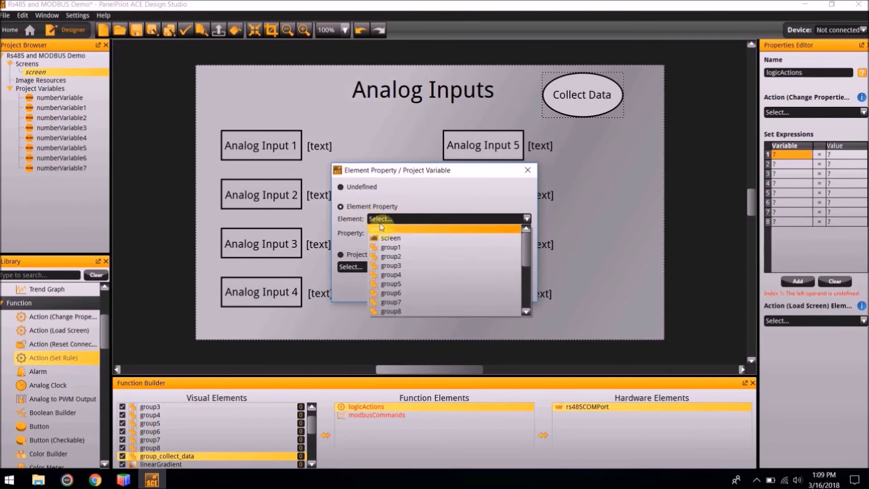
pyautogui.click(526, 312)
pyautogui.click(526, 312)
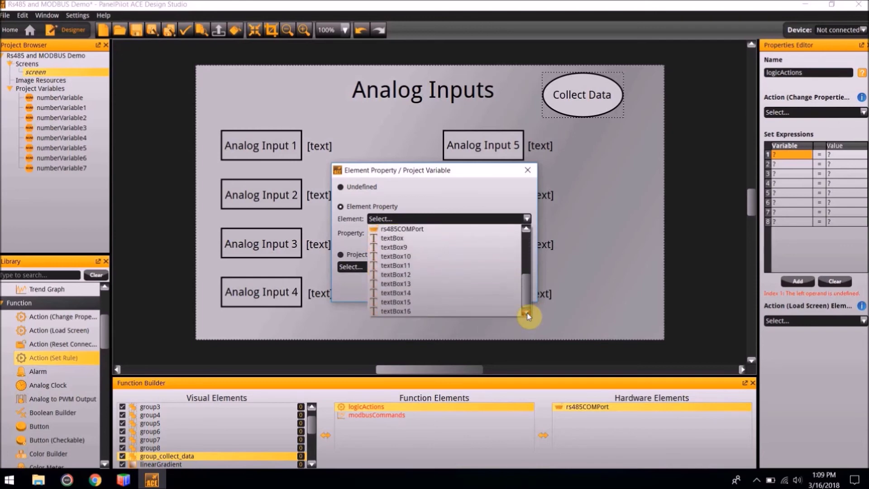
pyautogui.click(426, 247)
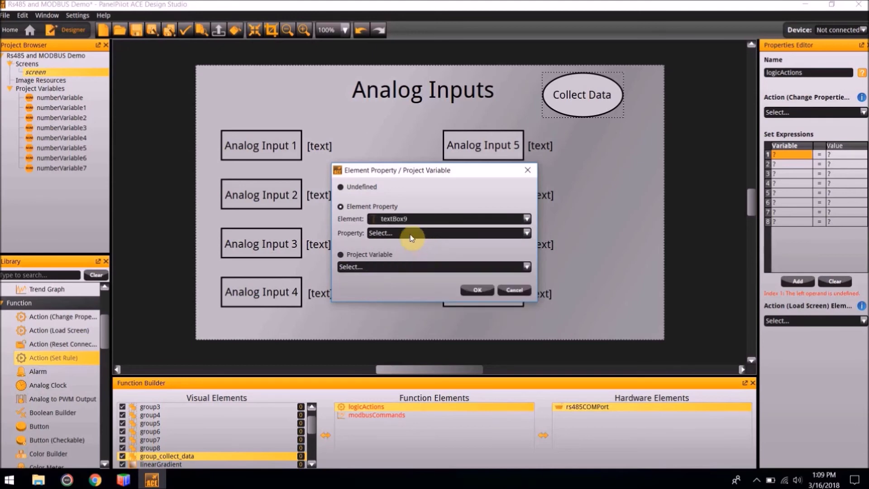
pyautogui.click(412, 238)
pyautogui.scroll(-3, 403, 287)
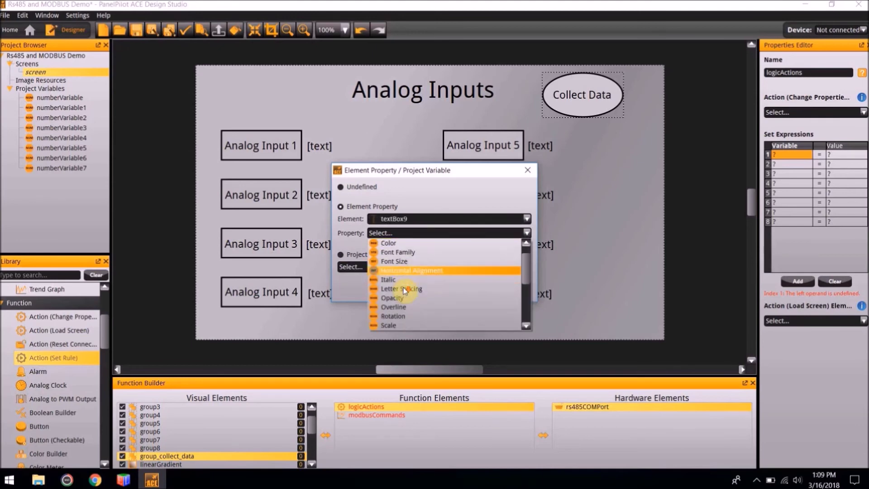
pyautogui.scroll(-5, 404, 291)
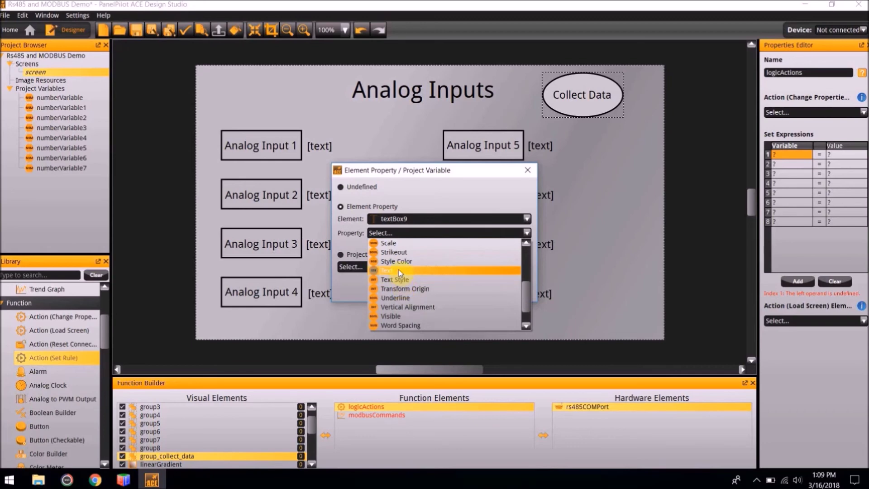
pyautogui.click(398, 269)
pyautogui.click(477, 289)
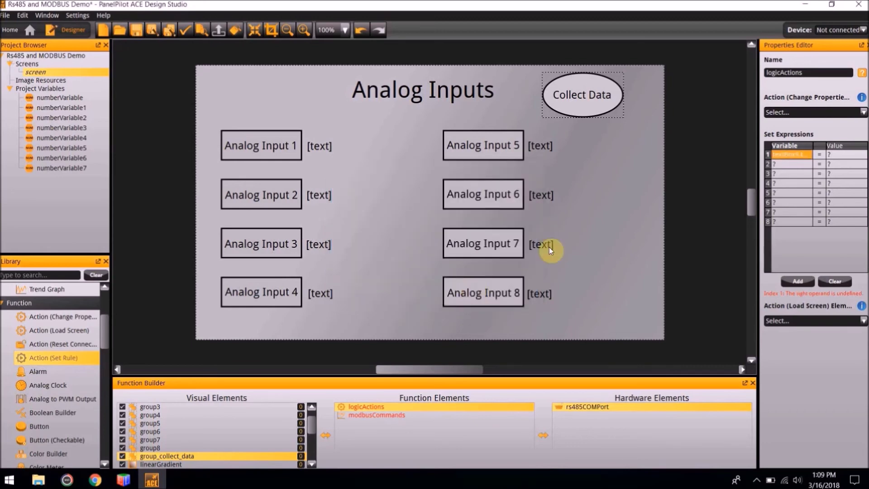
# - Assign numberVariable as the first expression's value and complete the other seven, pairing textBox10 to textBox16 with the remaining number variables
pyautogui.click(846, 155)
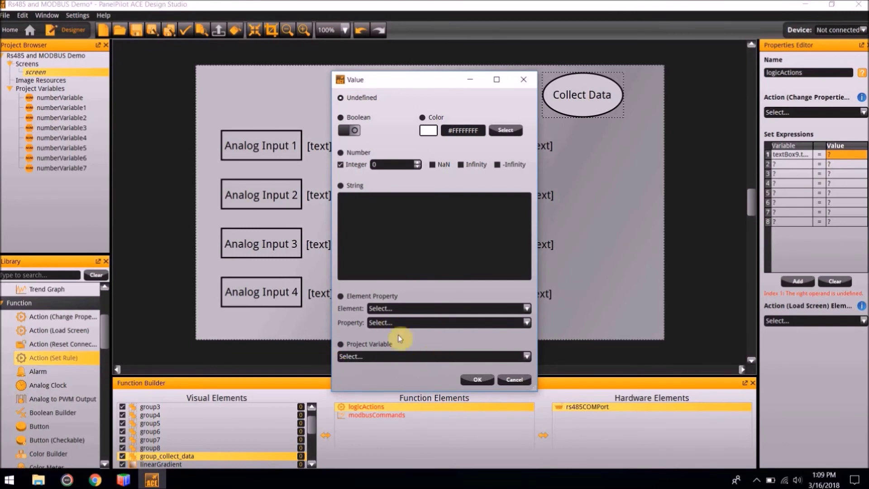
pyautogui.click(369, 358)
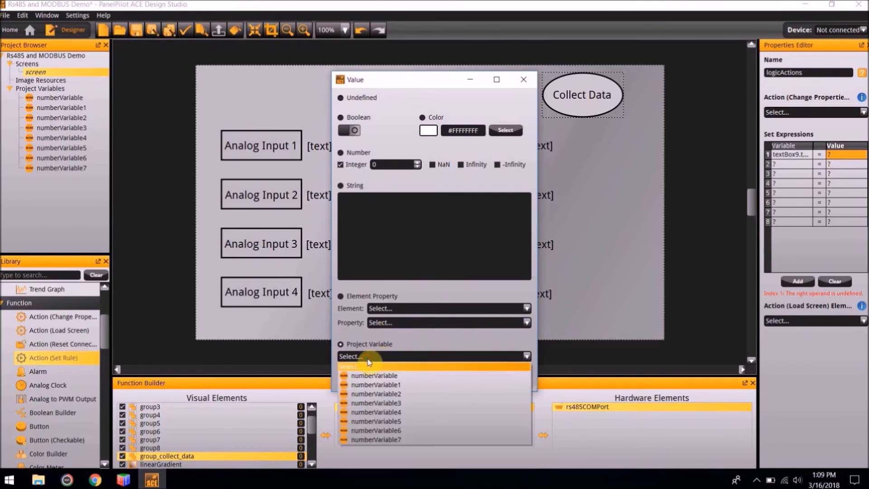
pyautogui.click(371, 377)
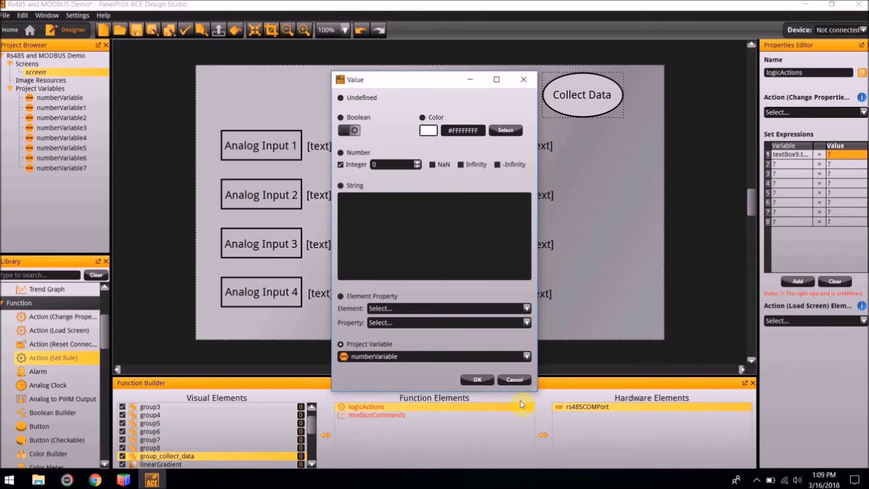
pyautogui.click(469, 383)
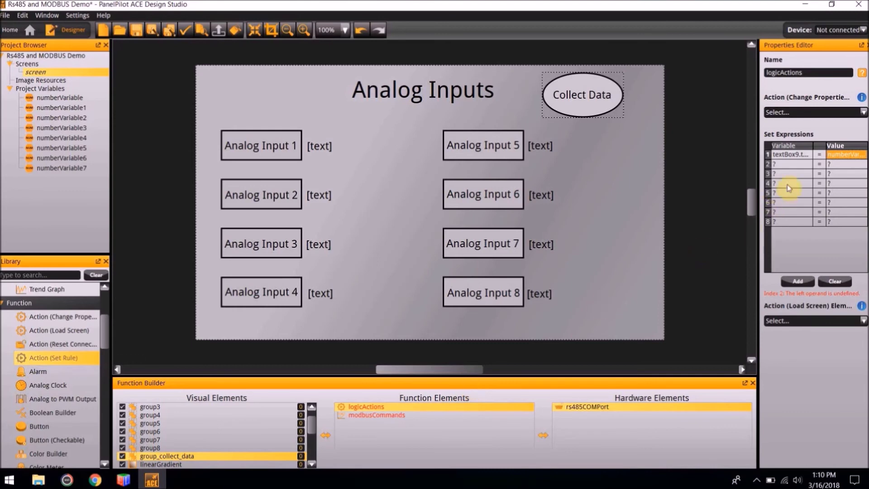
pyautogui.click(780, 164)
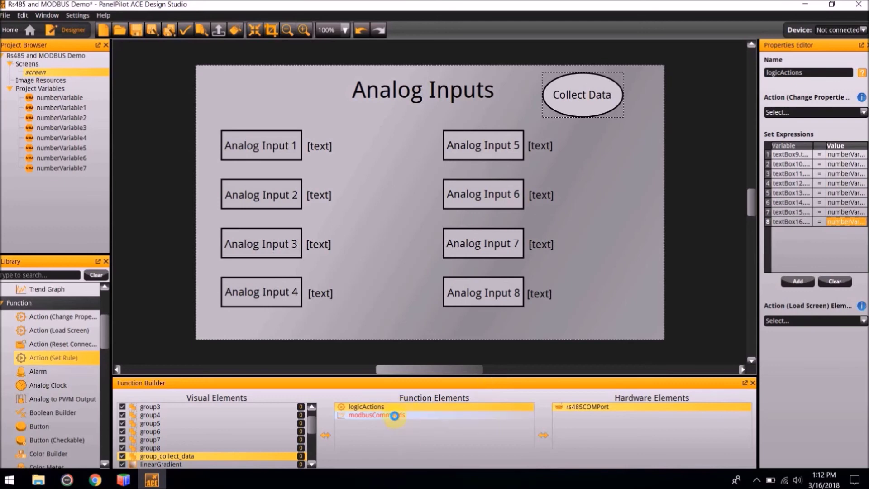
# - Set the serial port of the modbusCommands function element to rs485COMPort
pyautogui.click(395, 416)
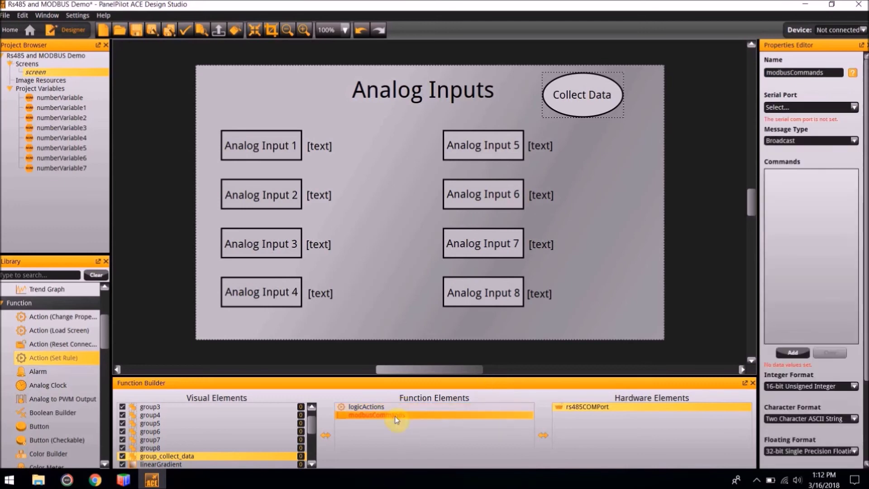
pyautogui.click(796, 110)
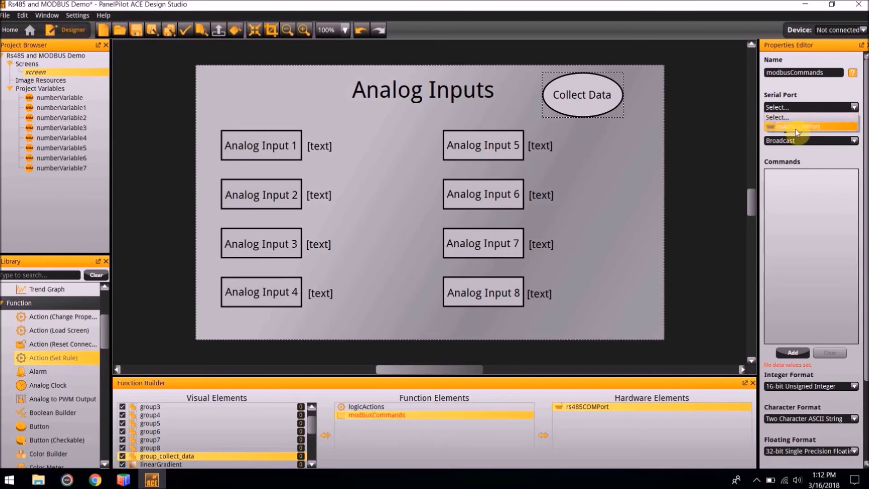
pyautogui.click(797, 130)
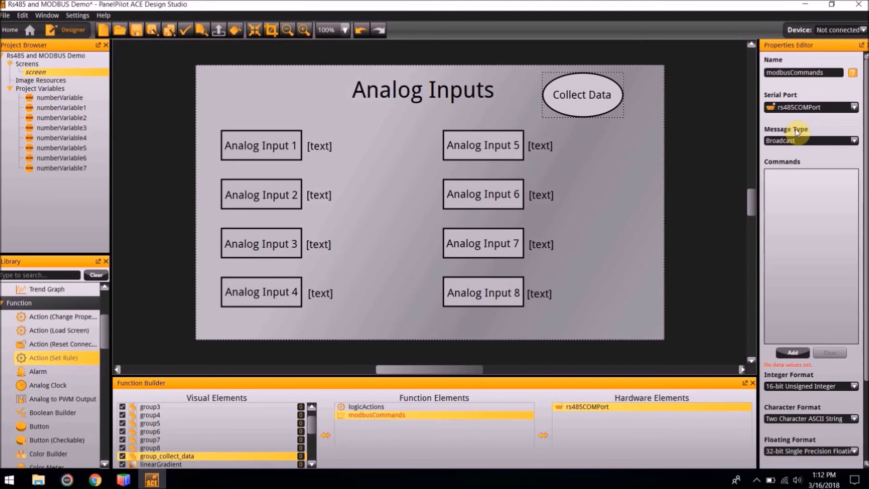
# - Add a Read command to modbusCommands and set its register type to Holding Registers
pyautogui.click(785, 356)
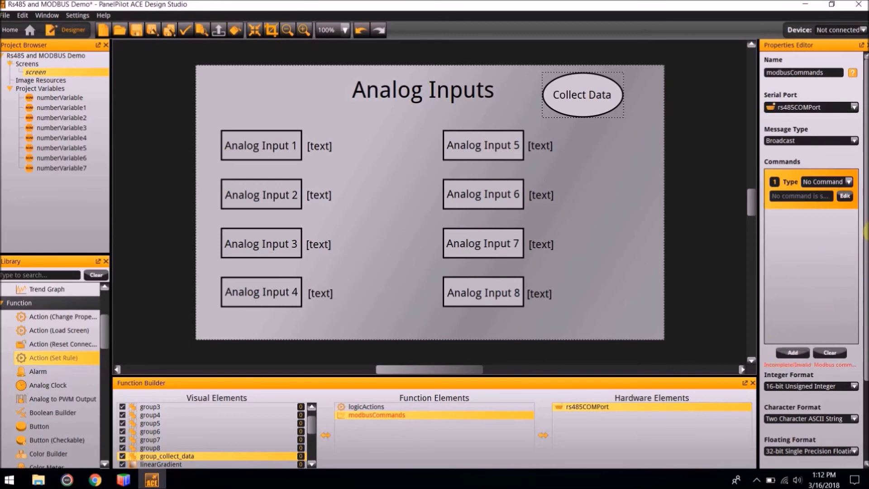
pyautogui.click(843, 182)
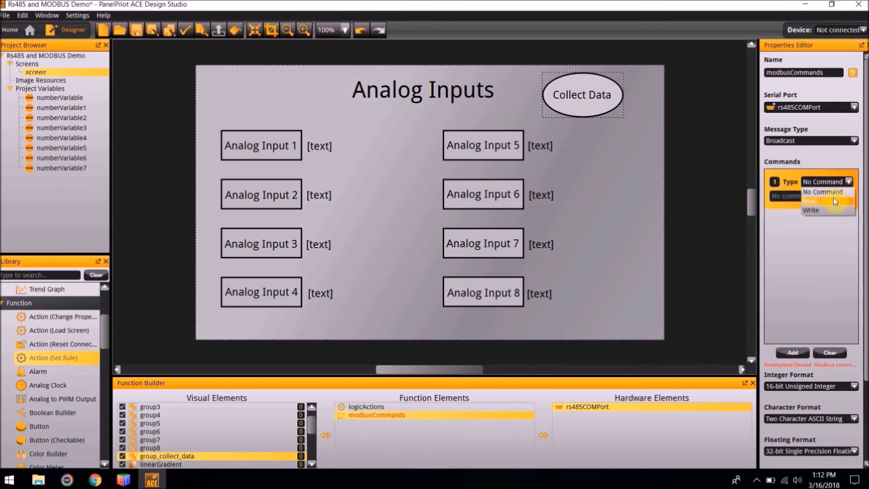
pyautogui.click(833, 200)
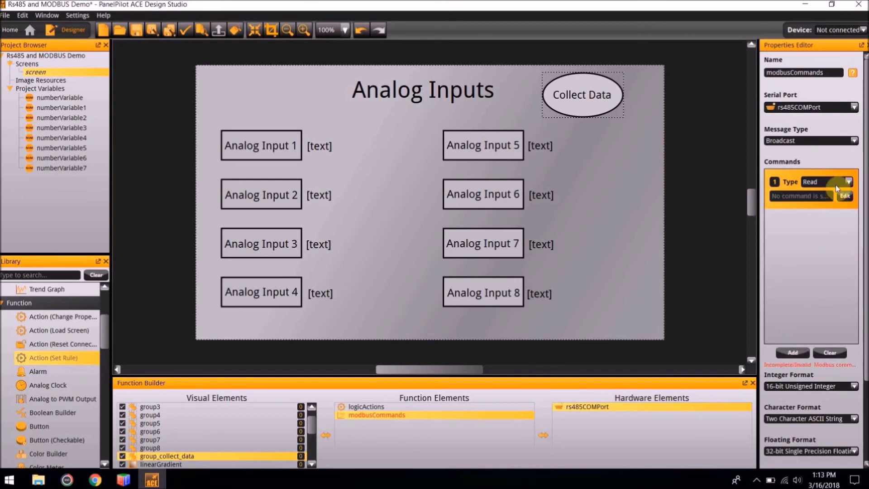
pyautogui.click(846, 197)
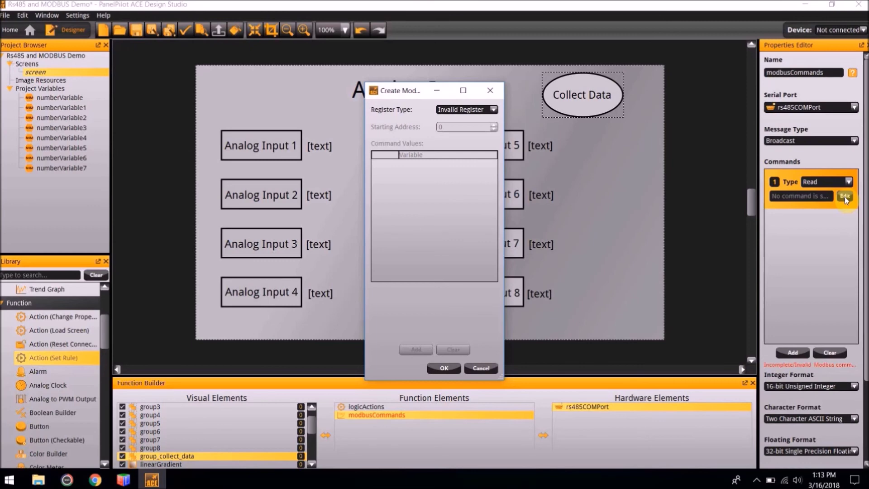
pyautogui.click(481, 111)
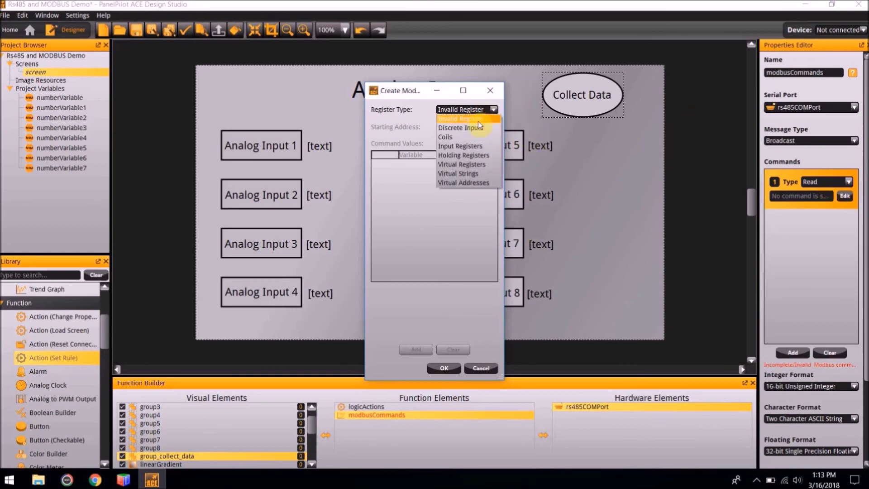
pyautogui.click(472, 156)
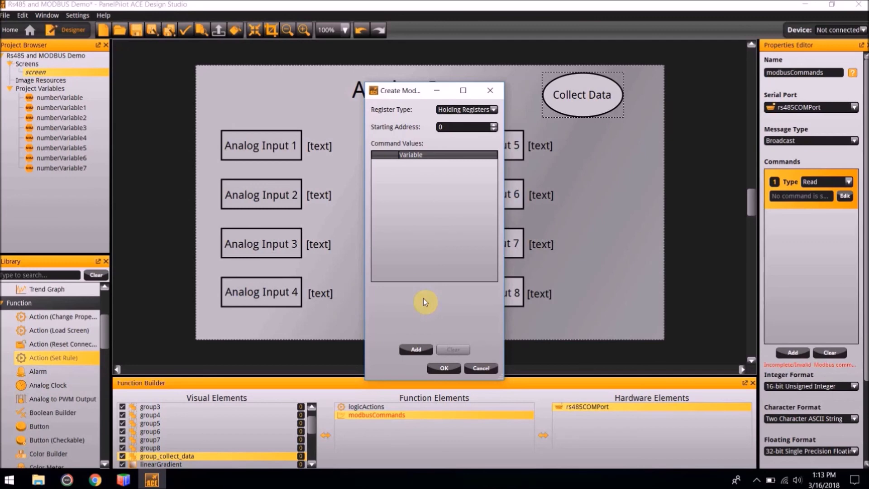
# - Add eight blank command values to the Holding Registers read command
pyautogui.click(411, 347)
pyautogui.click(411, 348)
pyautogui.click(412, 348)
pyautogui.click(411, 348)
pyautogui.click(412, 347)
pyautogui.click(411, 348)
pyautogui.click(412, 348)
pyautogui.click(412, 348)
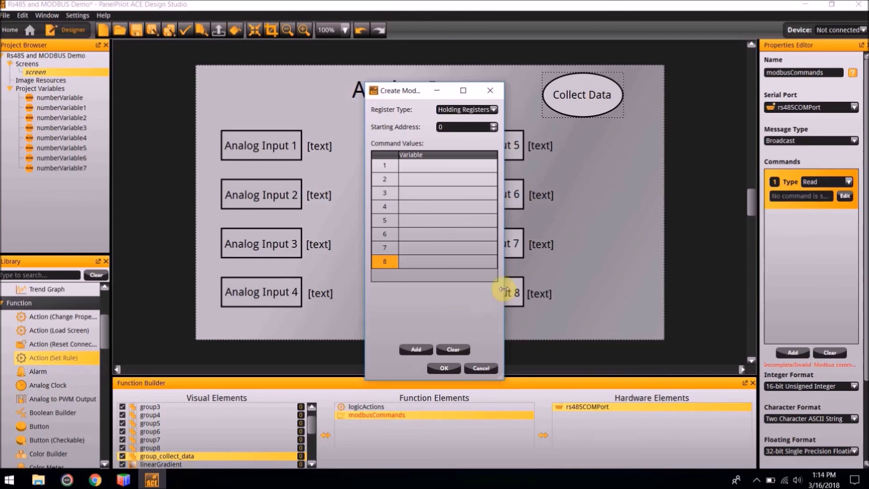
# - Assign numberVariable through numberVariable7 in order to the eight command values and accept the read command
pyautogui.doubleClick(433, 167)
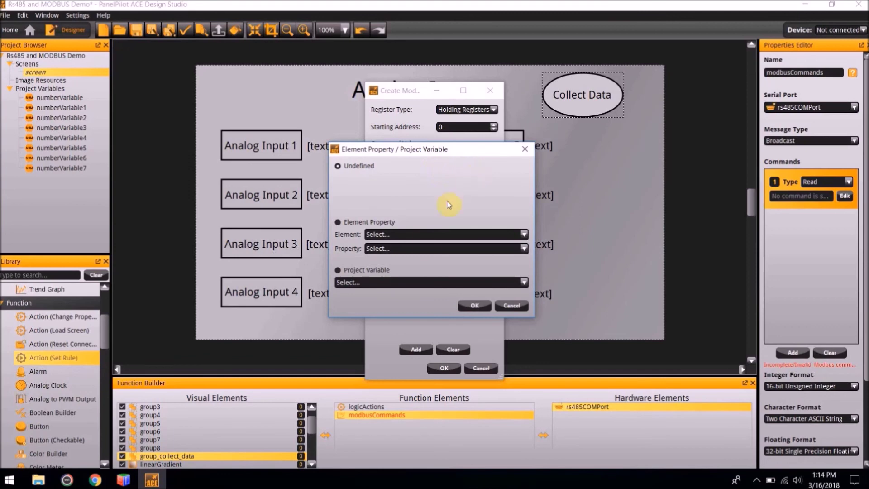
pyautogui.click(399, 282)
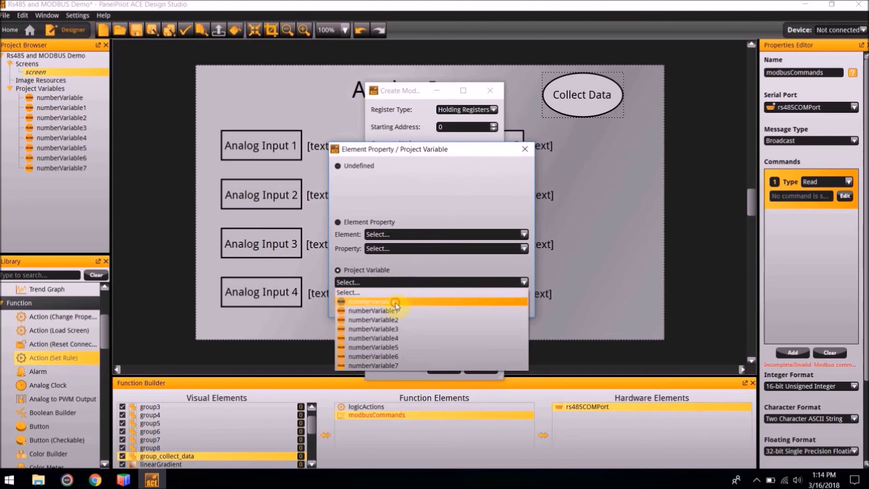
pyautogui.click(396, 302)
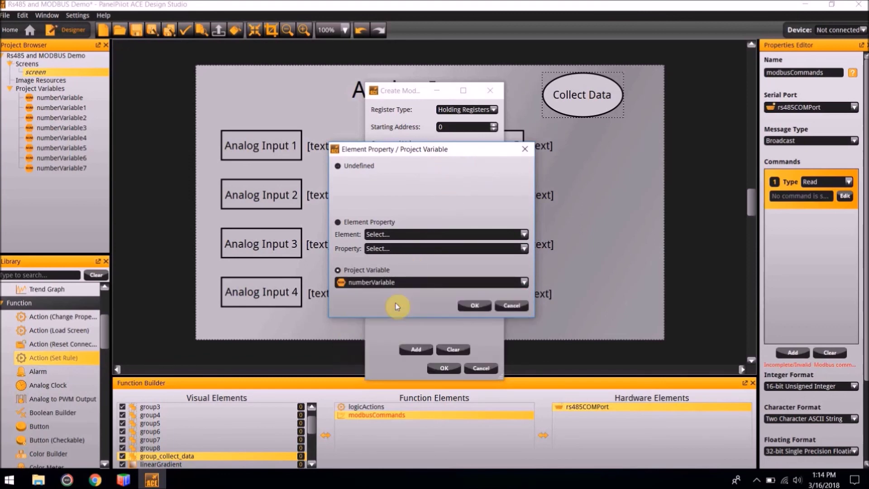
pyautogui.click(473, 305)
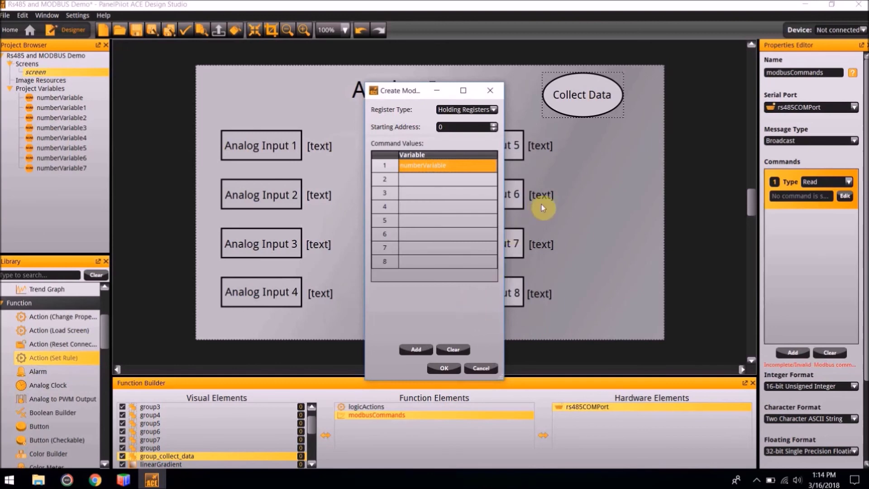
pyautogui.doubleClick(467, 181)
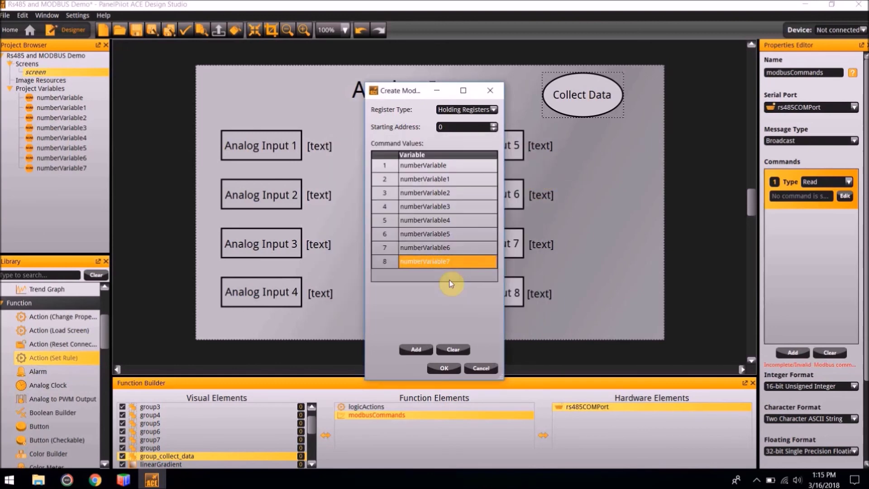
pyautogui.click(445, 367)
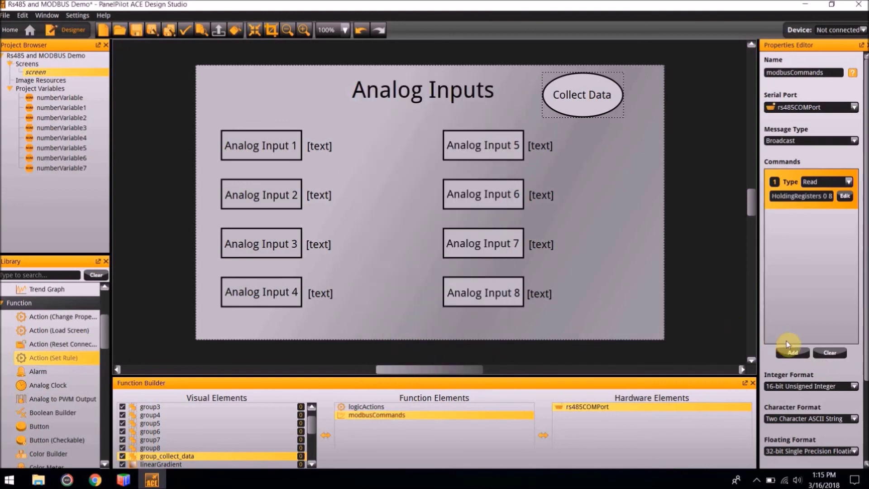
pyautogui.scroll(-3, 786, 344)
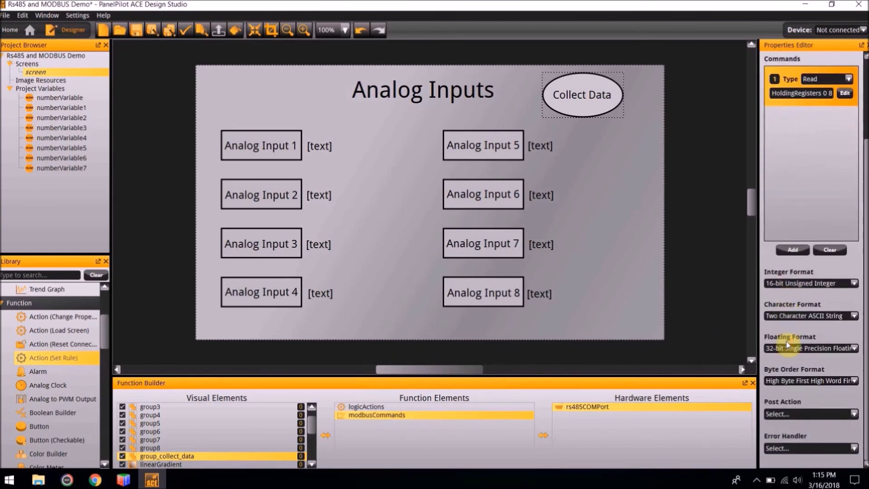